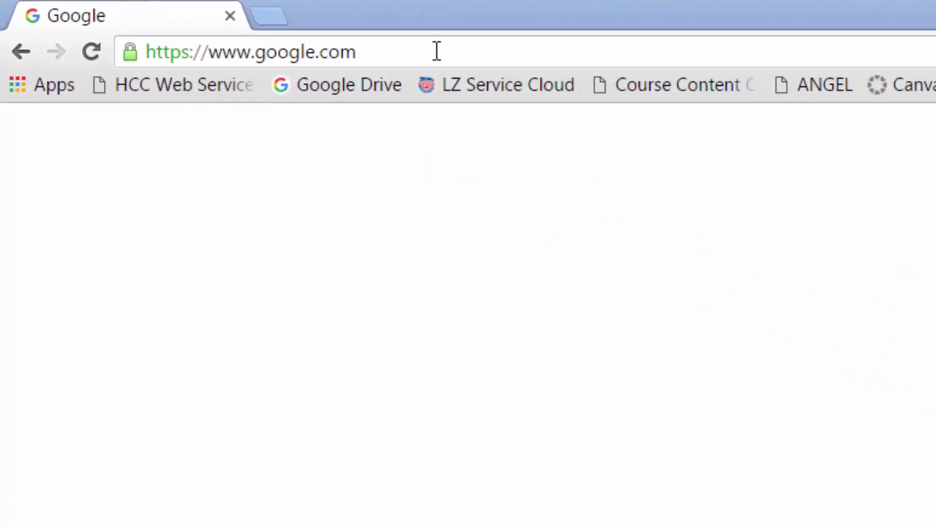
Step: Go to the DragonZone address 'dz' and sign in with the student username and password
left_click(176, 20)
type("dz")
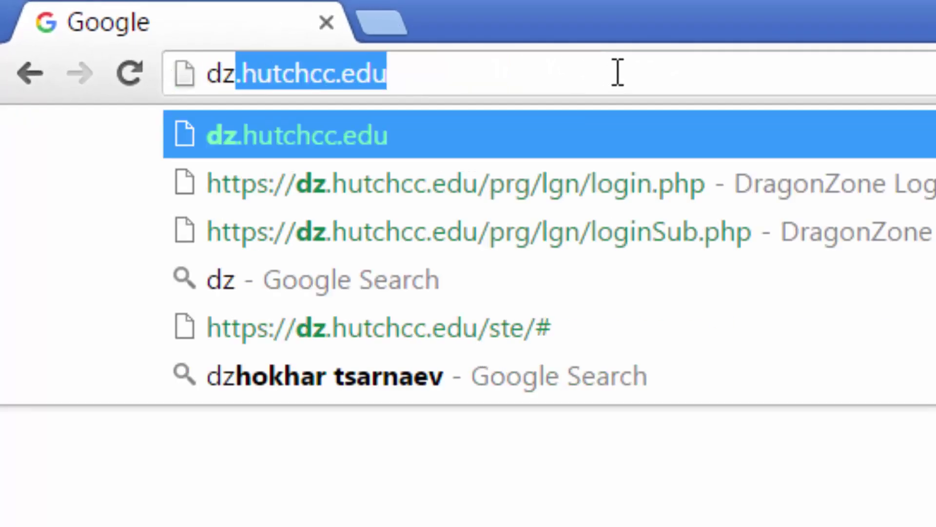
key("Return")
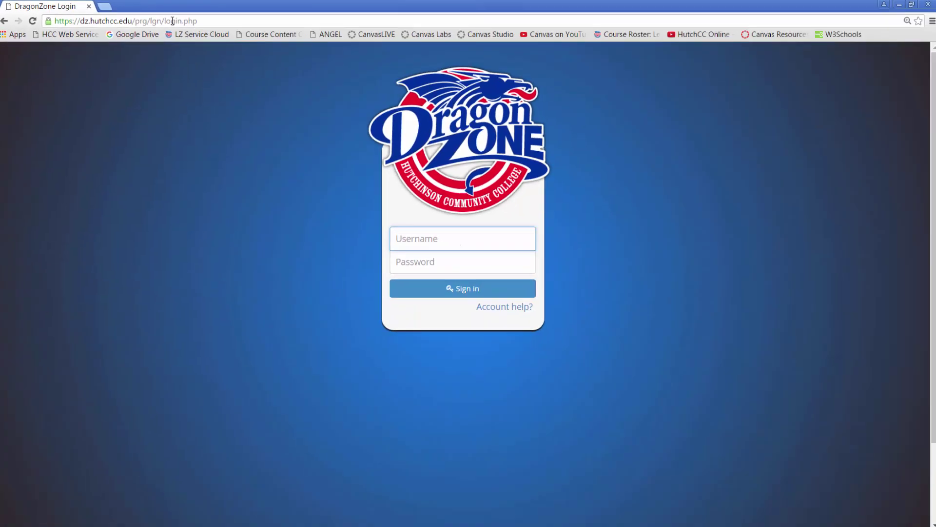
type("jqs1000")
key("Tab")
type("xxxxxxx")
key("Return")
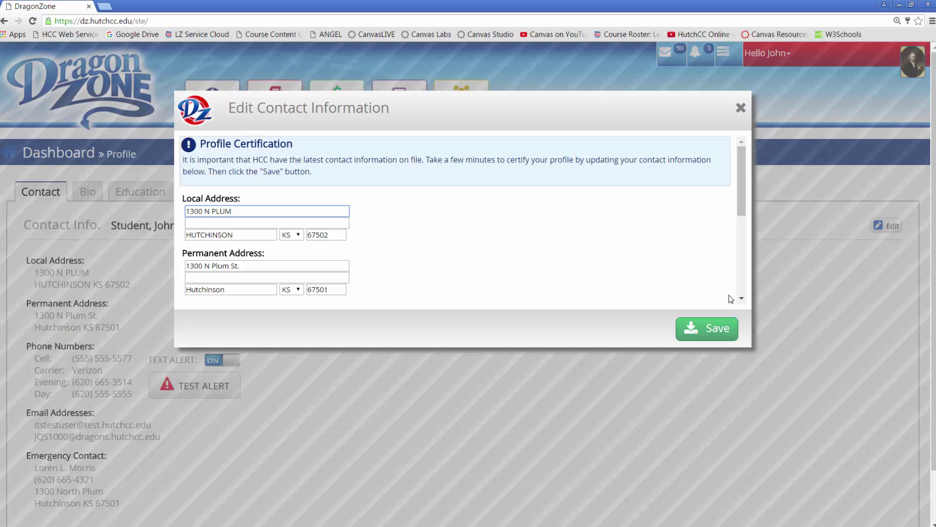
Step: Dismiss the contact certification form, go to My Zone and start choosing links
left_click(741, 108)
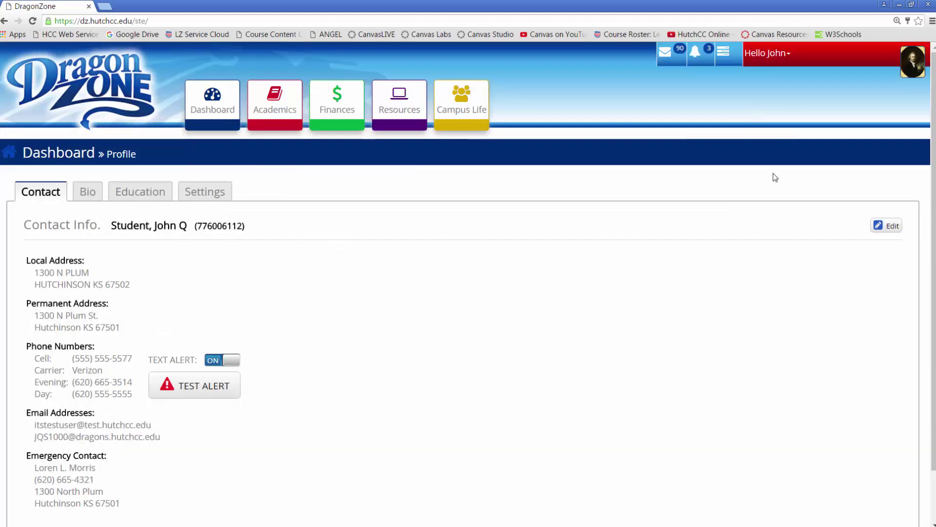
mouse_move(212, 102)
left_click(209, 150)
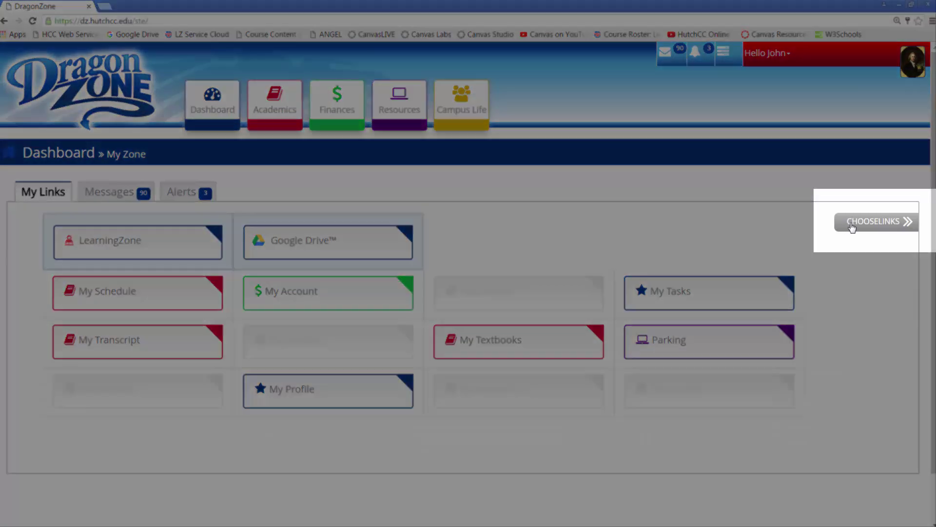
left_click(851, 223)
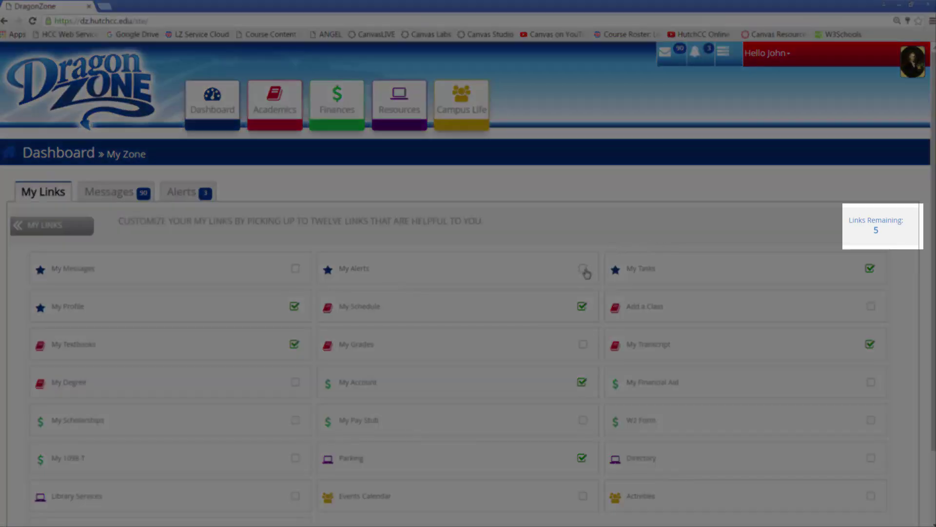
Step: Tick My Alerts, My Grades, My Pay Stub and My Degree as chosen links
left_click(582, 269)
left_click(583, 344)
left_click(582, 421)
left_click(294, 386)
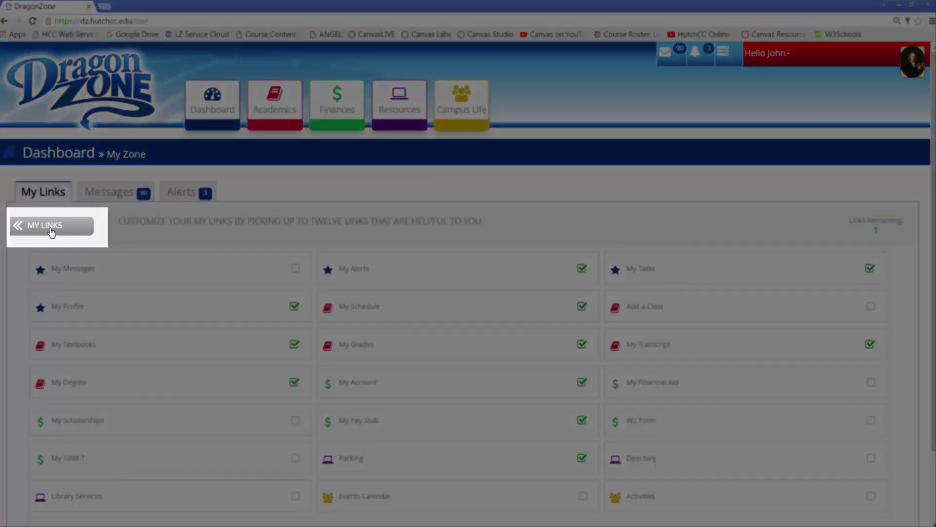
Step: Return to My Links and drag My Alerts beside Parking, My Textbooks and My Grades into new grid positions
left_click(52, 228)
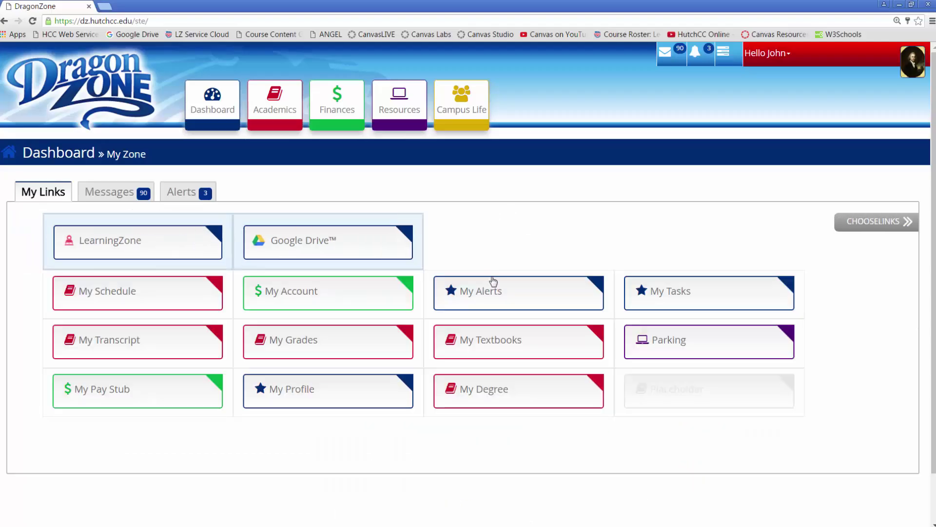
mouse_move(517, 293)
left_mouse_down()
mouse_move(660, 377)
mouse_move(428, 366)
left_mouse_up()
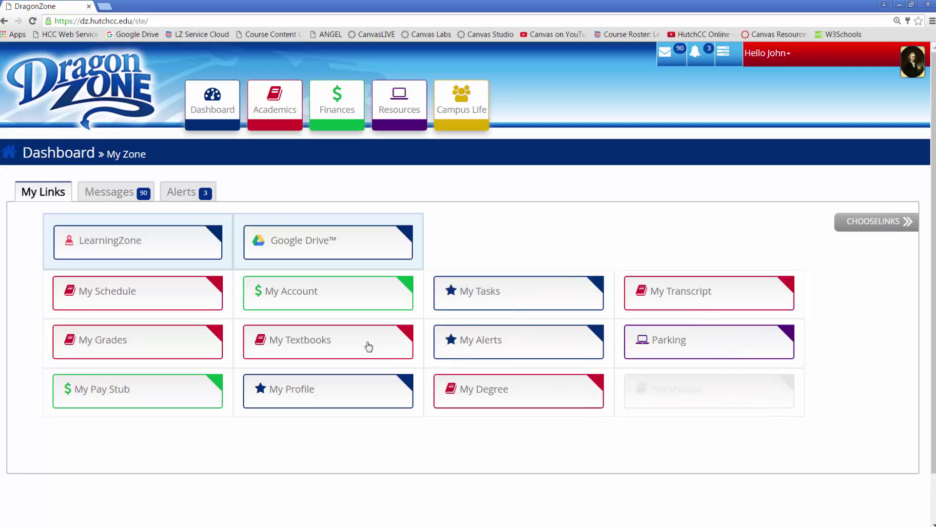
left_click_drag(367, 347, 747, 291)
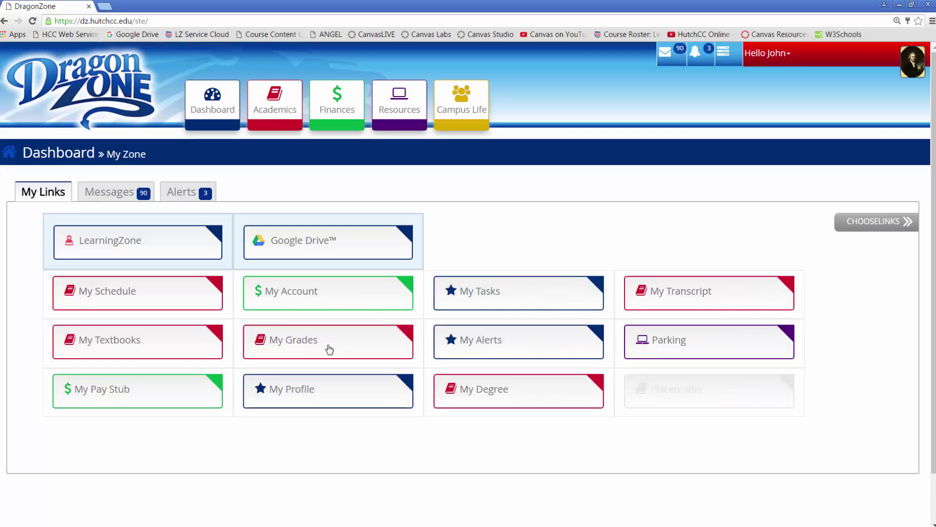
left_click_drag(325, 346, 315, 297)
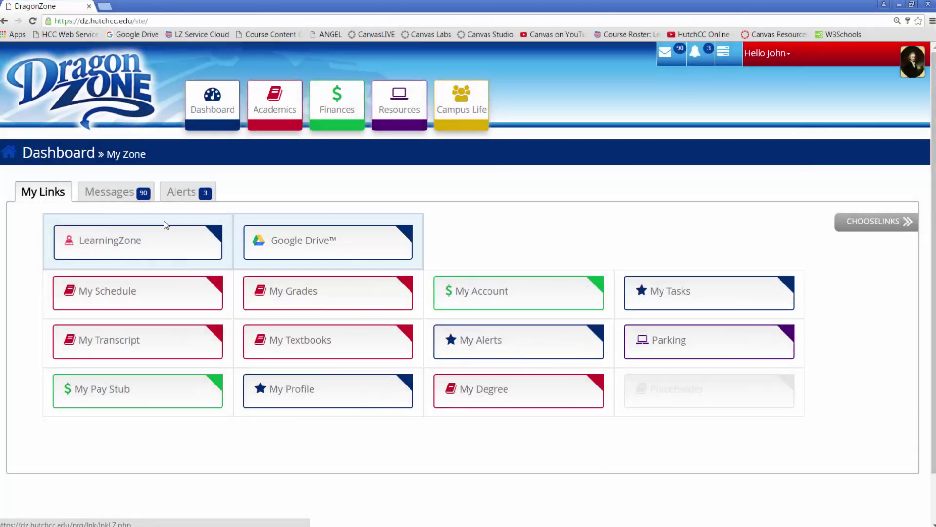
Step: View the Message Center, then the account's three alerts on the Alerts tab
left_click(115, 197)
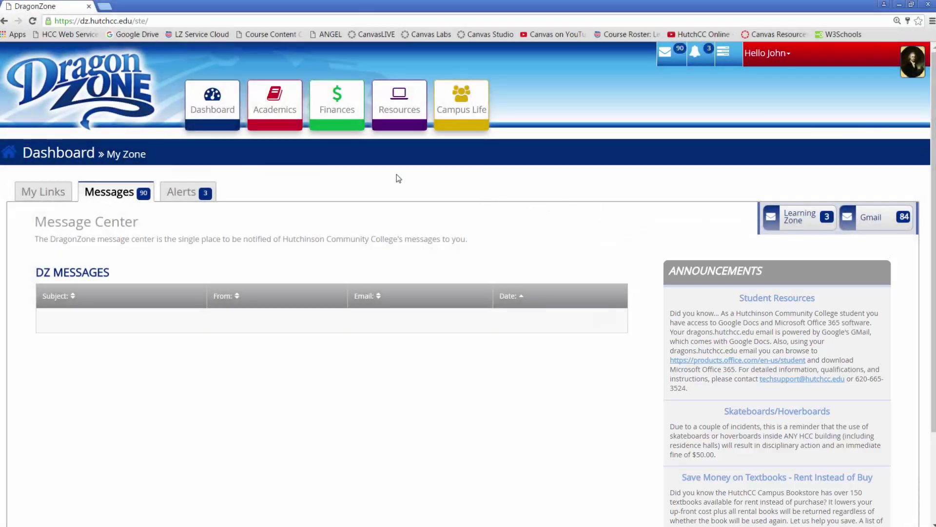
left_click(177, 194)
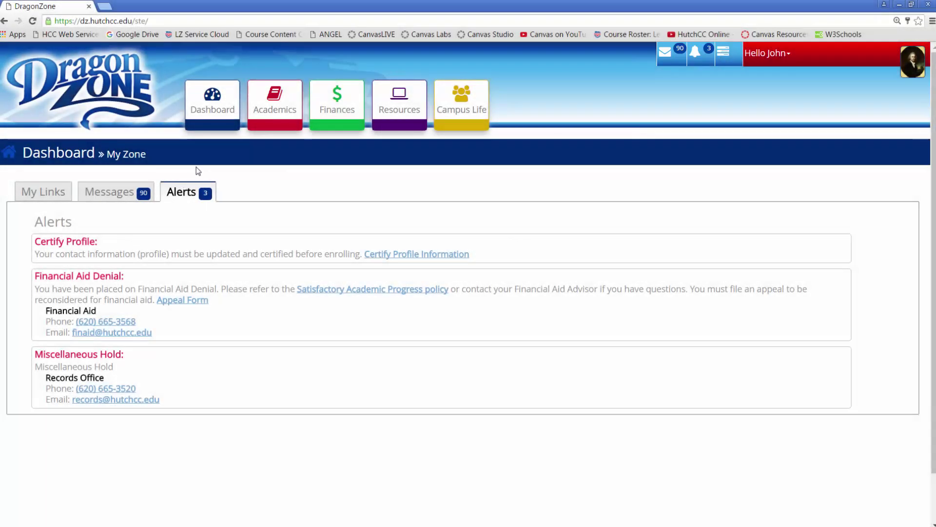
Step: In My Profile's Settings, choose a guardian from the SELECT list to show their access rights
mouse_move(212, 104)
left_click(223, 170)
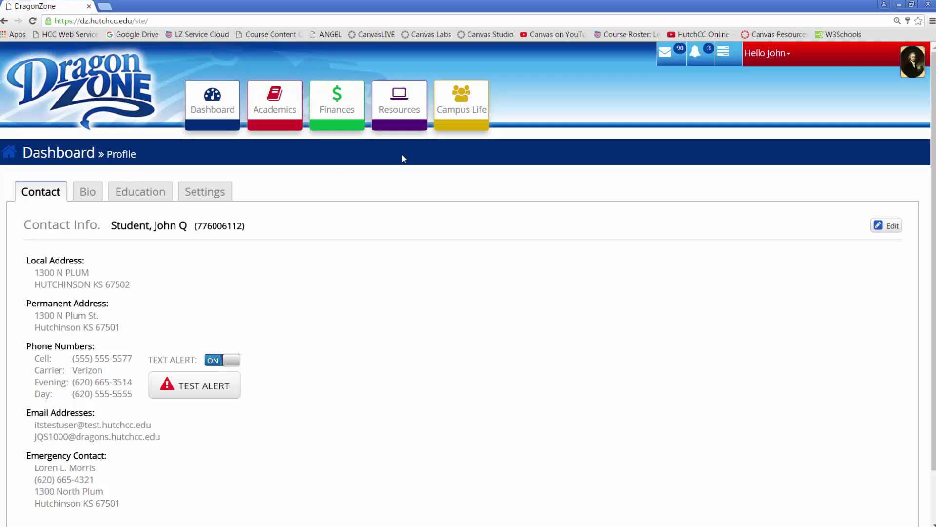
left_click(210, 192)
scroll(208, 169, "down", 1)
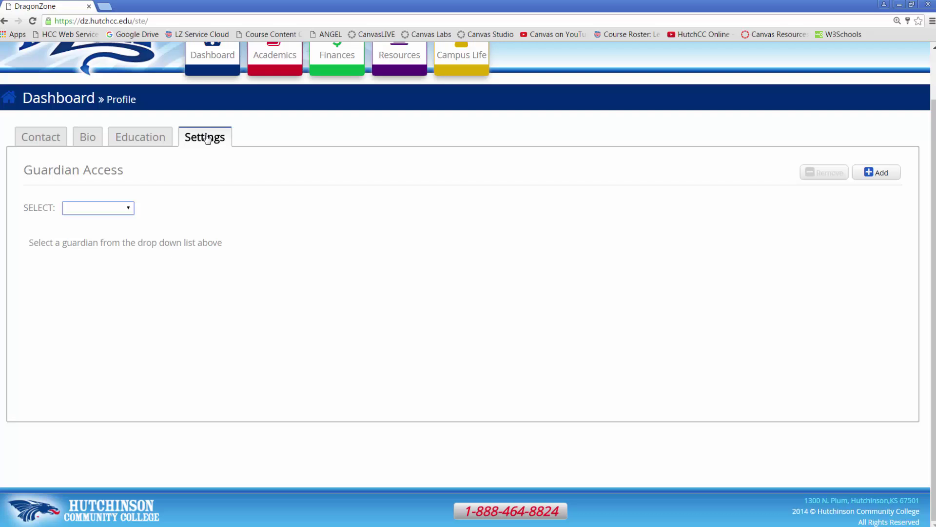
left_click(127, 210)
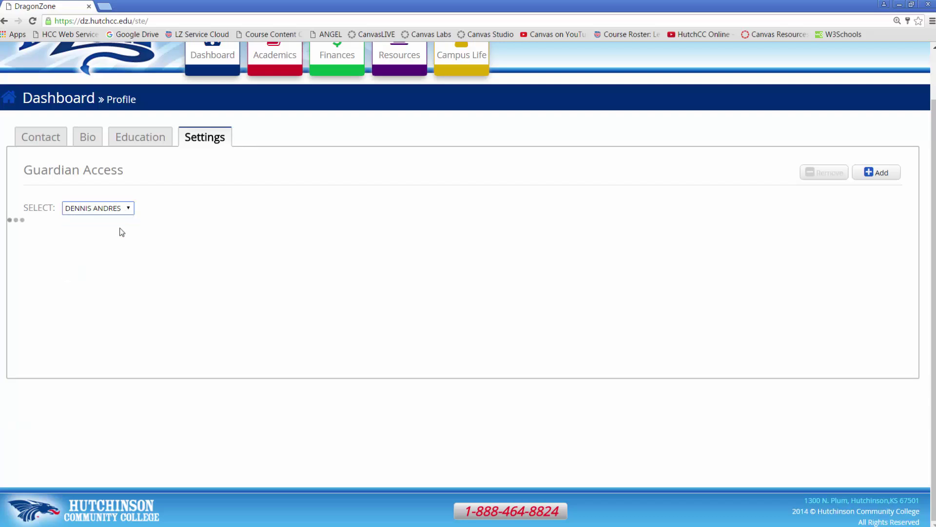
left_click(123, 227)
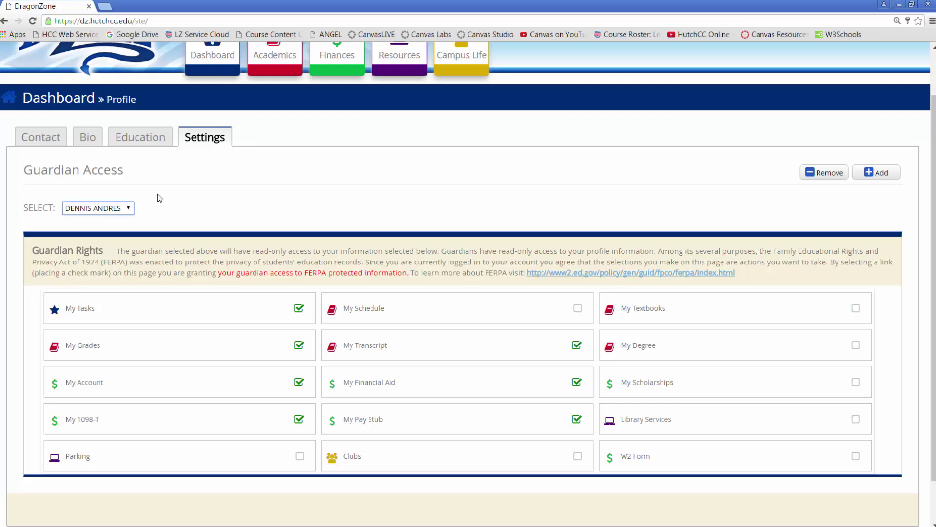
scroll(317, 206, "up", 2)
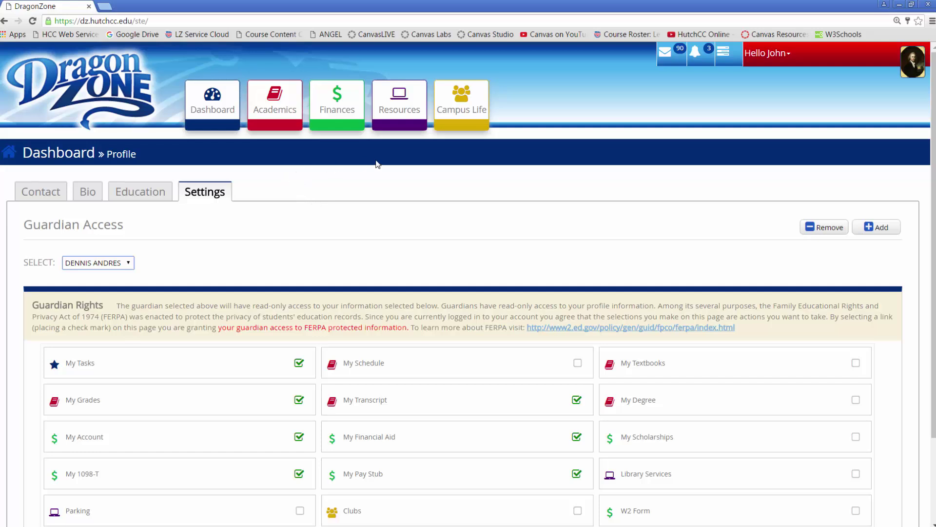
mouse_move(399, 103)
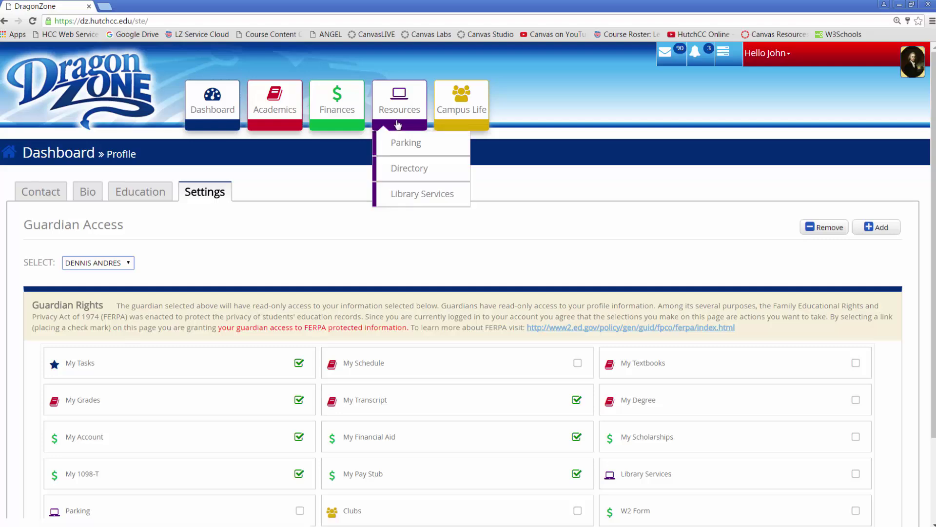
Step: Go to Resources > Library Services to see tutoring services and the library account
left_click(412, 195)
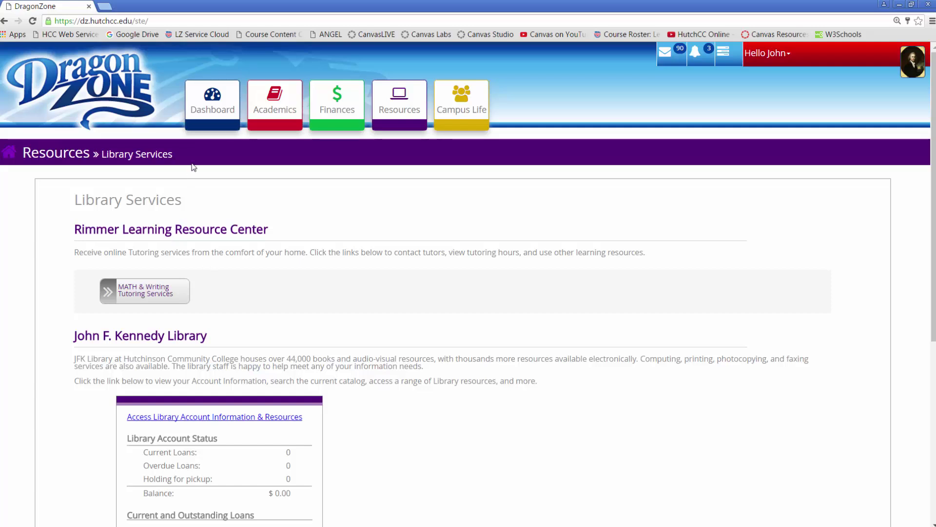
mouse_move(212, 102)
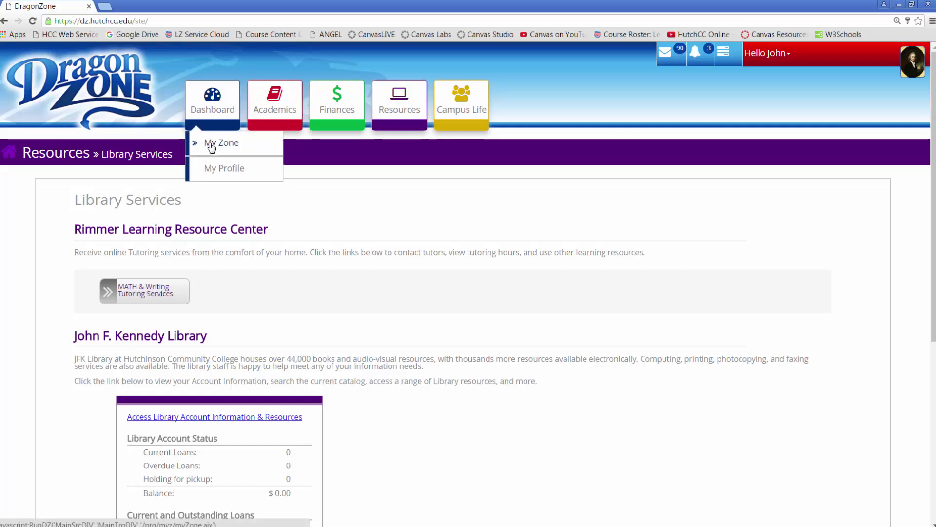
Step: Return to My Zone and launch LearningZone from its tile
left_click(211, 144)
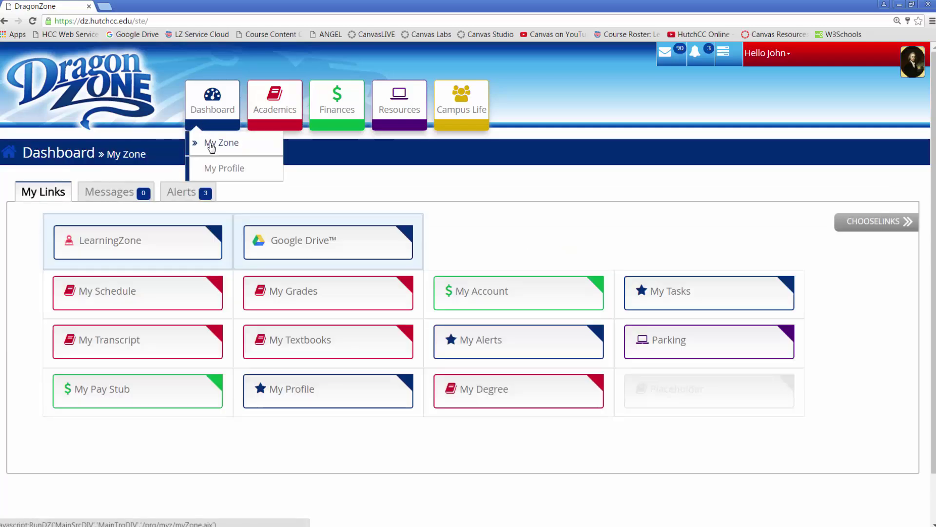
left_click(154, 248)
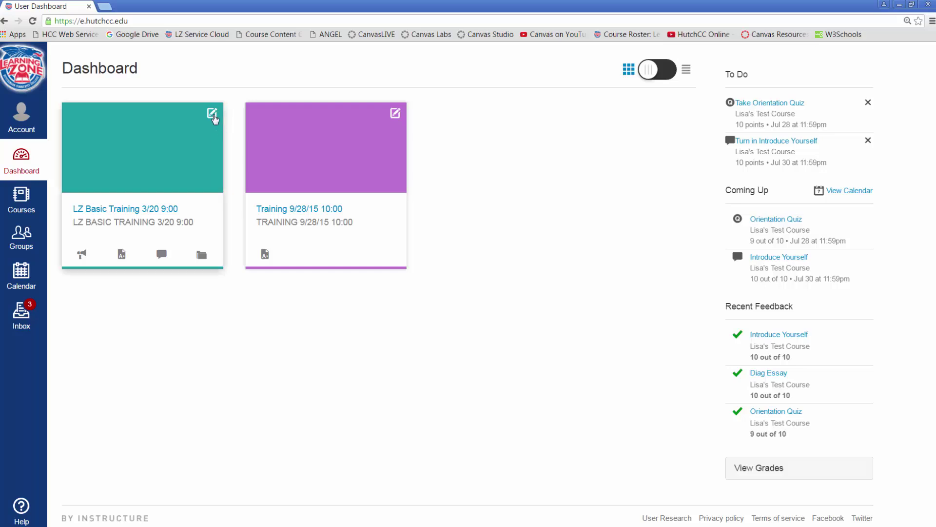
Step: Nickname the first course card 'Gen Bio', colour it purple and apply
left_click(213, 116)
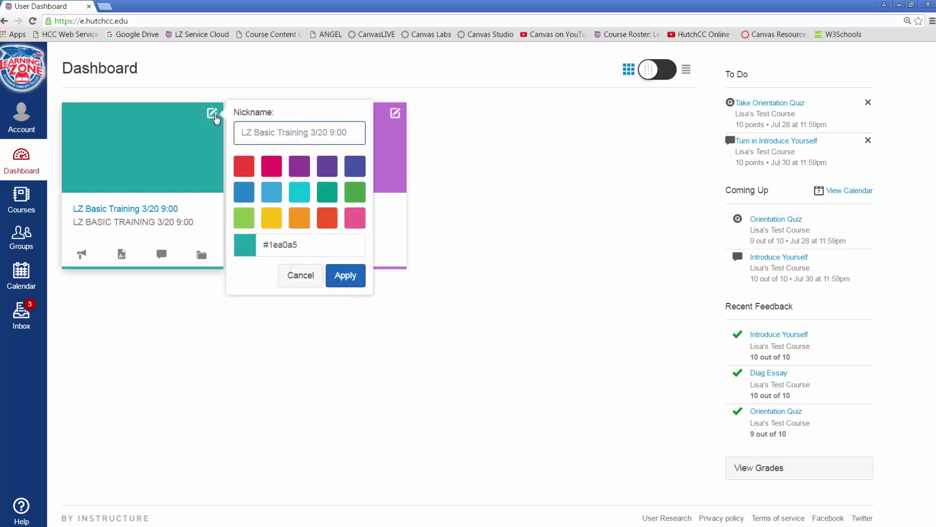
type("G")
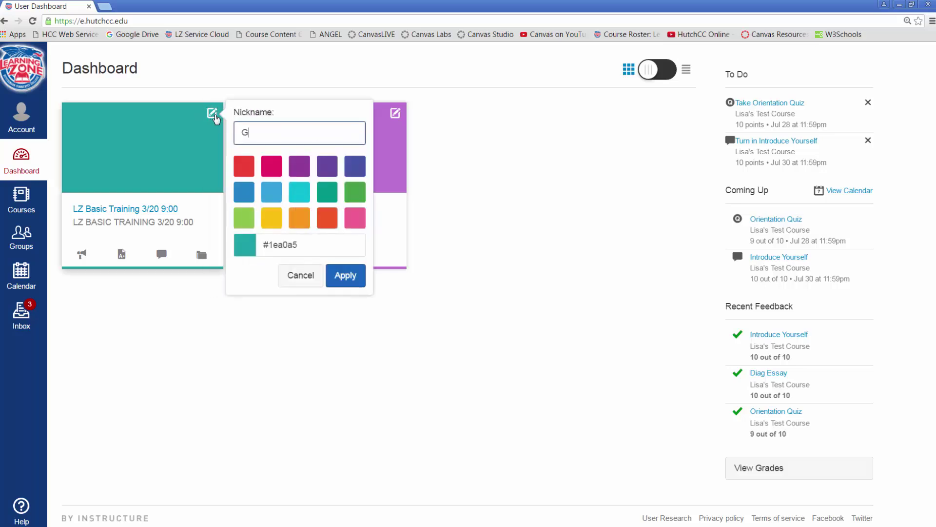
type("en Bio")
left_click(299, 166)
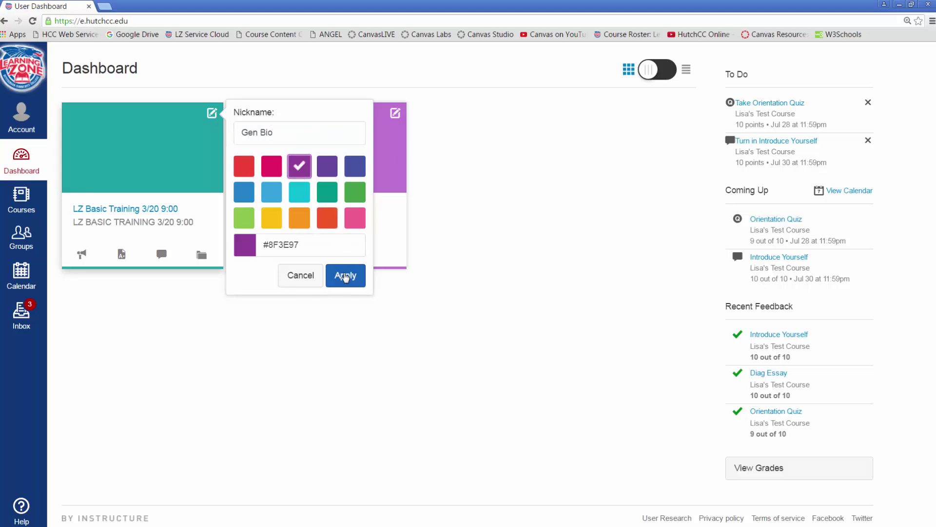
left_click(346, 275)
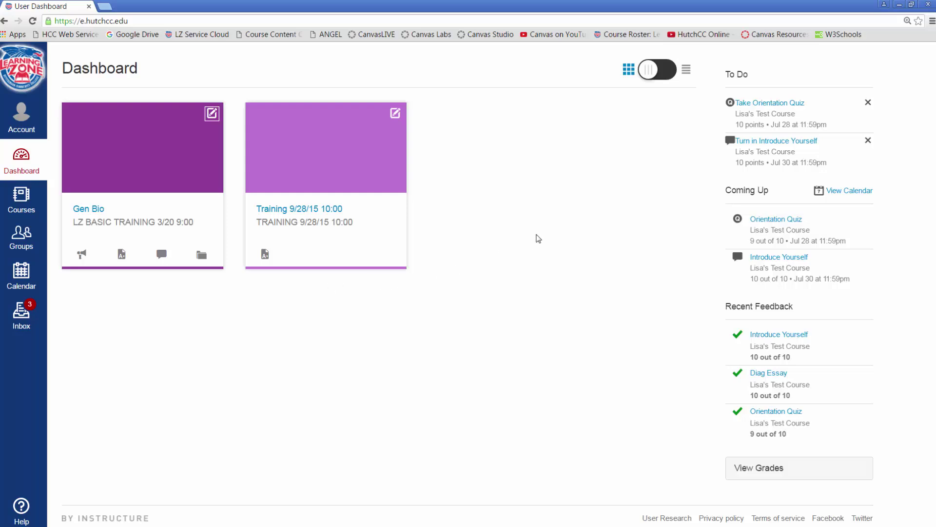
Step: Switch the dashboard from Card View to the Recent Activity list
left_click(650, 75)
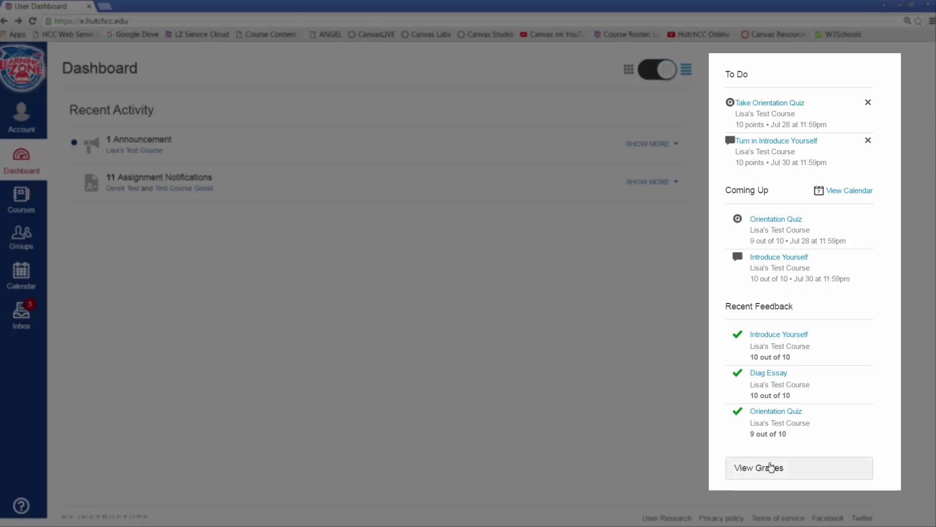
left_click(771, 468)
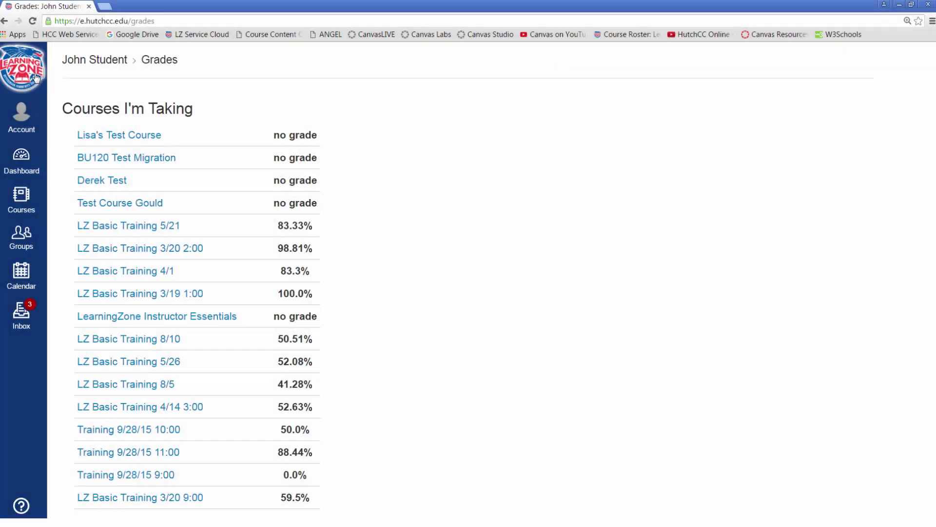
left_click(34, 76)
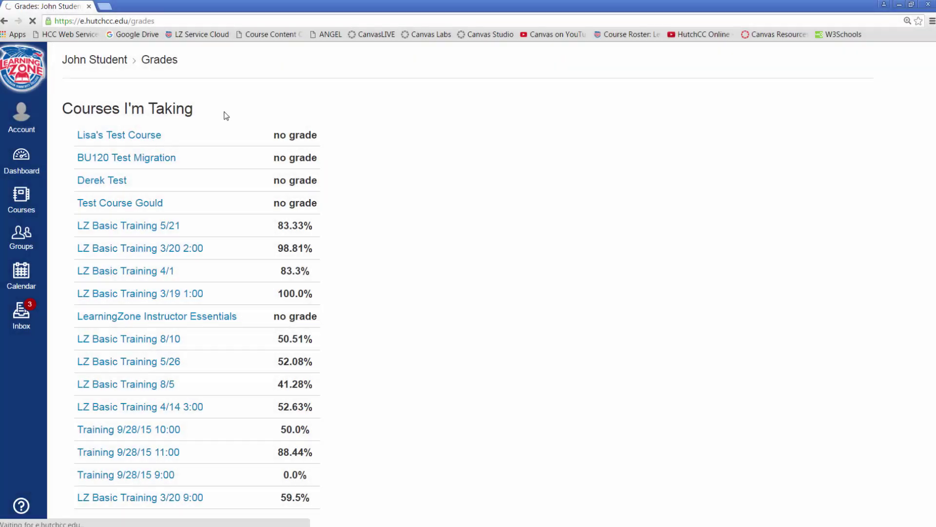
Step: In Account > Notifications, set Due Date and Course Content emails to daily summaries
left_click(24, 127)
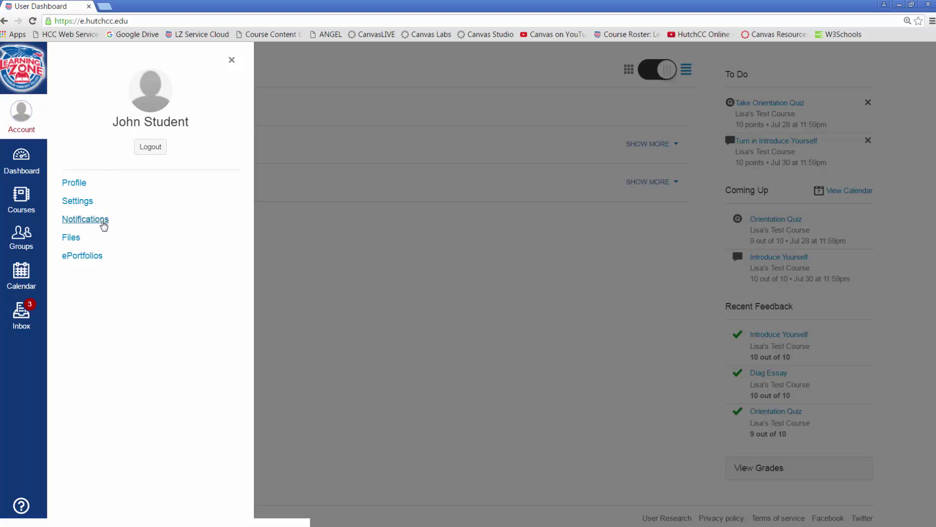
left_click(104, 224)
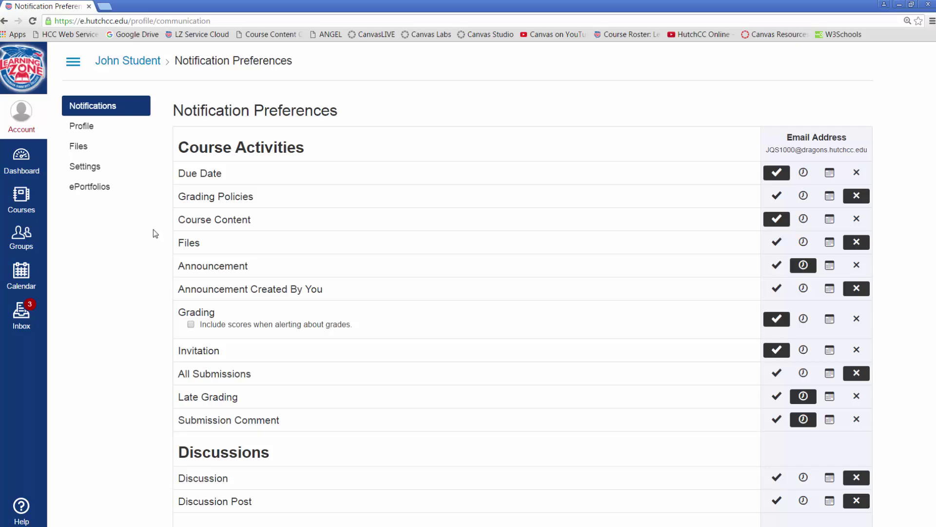
left_click(803, 174)
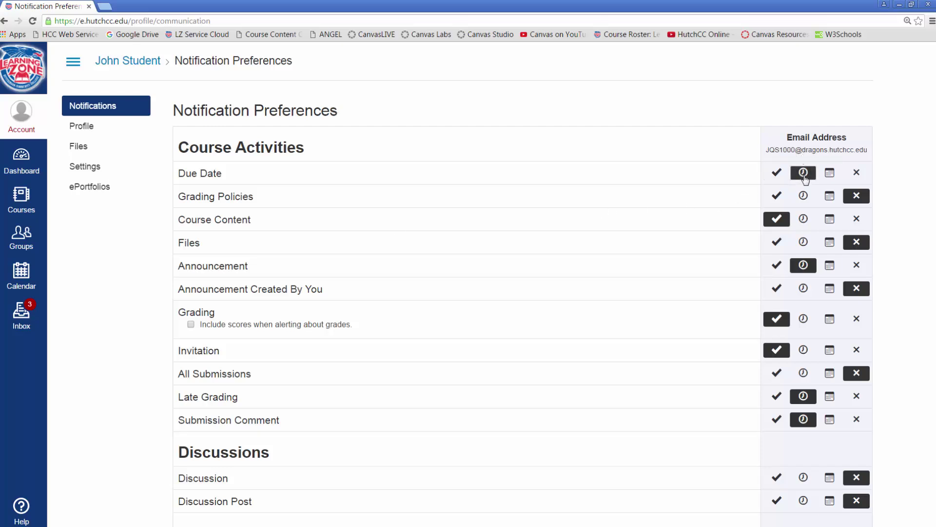
left_click(803, 219)
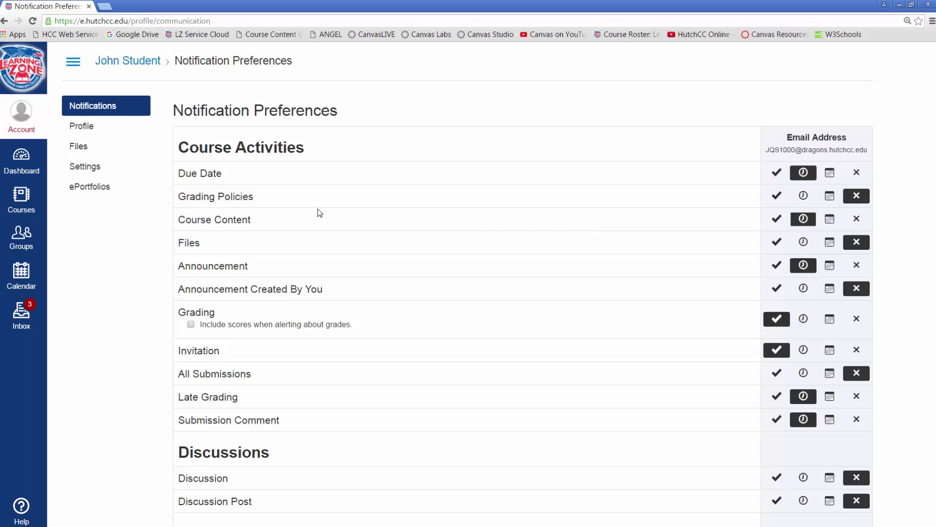
mouse_move(215, 196)
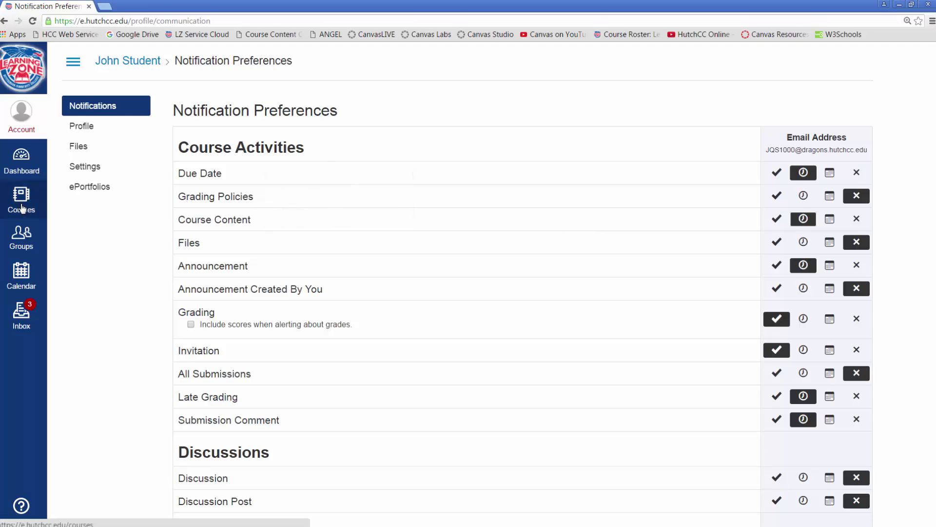
Step: Show the full All Courses list from the Courses menu
left_click(22, 209)
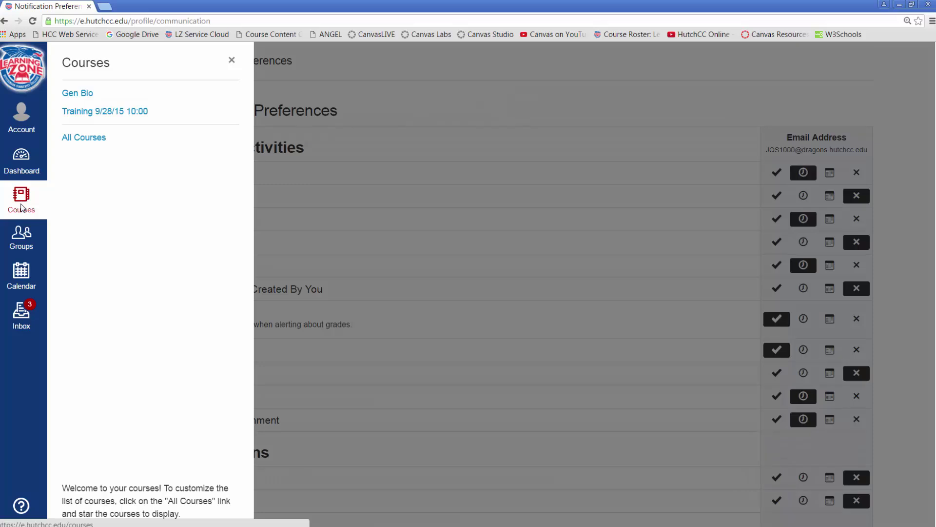
left_click(84, 139)
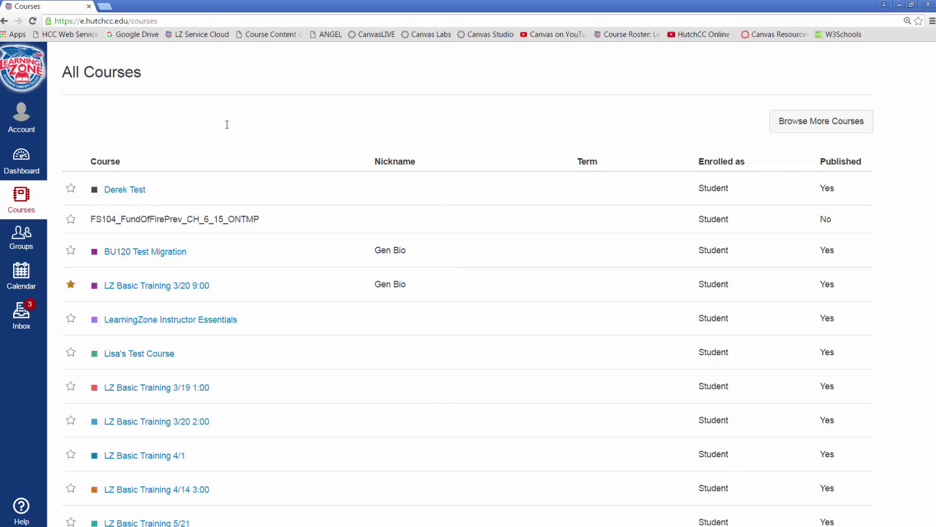
scroll(264, 125, "down", 2)
scroll(274, 128, "down", 3)
scroll(274, 128, "down", 4)
scroll(289, 134, "down", 1)
scroll(289, 135, "down", 1)
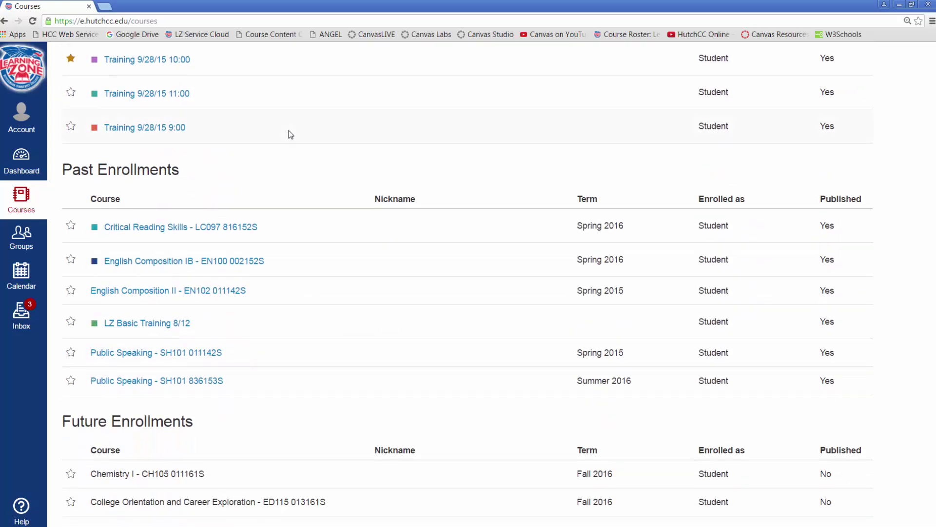
scroll(289, 134, "up", 1)
scroll(288, 134, "up", 1)
scroll(288, 134, "up", 1)
scroll(288, 134, "up", 2)
scroll(288, 134, "up", 2)
scroll(288, 134, "up", 3)
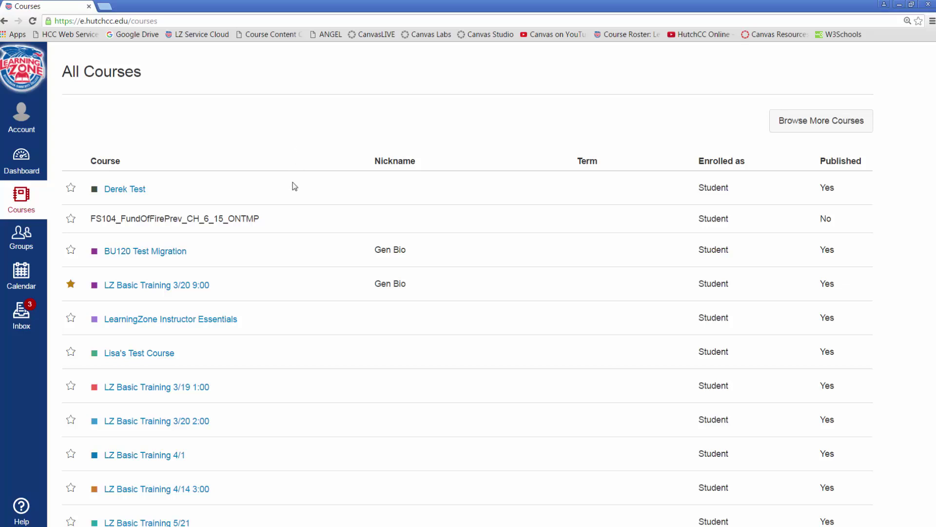
Step: Favorite Lisa's Test Course, LearningZone Instructor Essentials and BU120 Test Migration, unstar LZ Basic Training 3/20 9:00, and return to the Dashboard
left_click(71, 352)
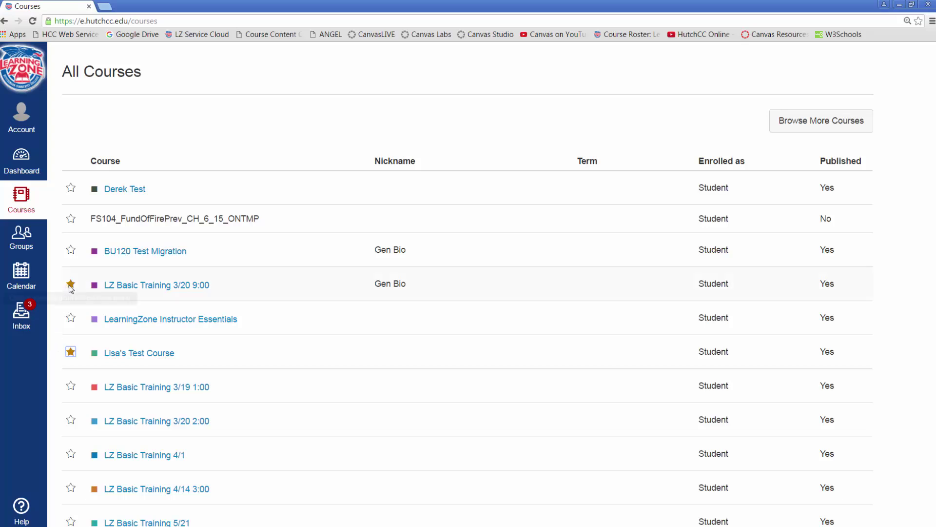
left_click(71, 285)
left_click(70, 318)
left_click(70, 250)
left_click(27, 162)
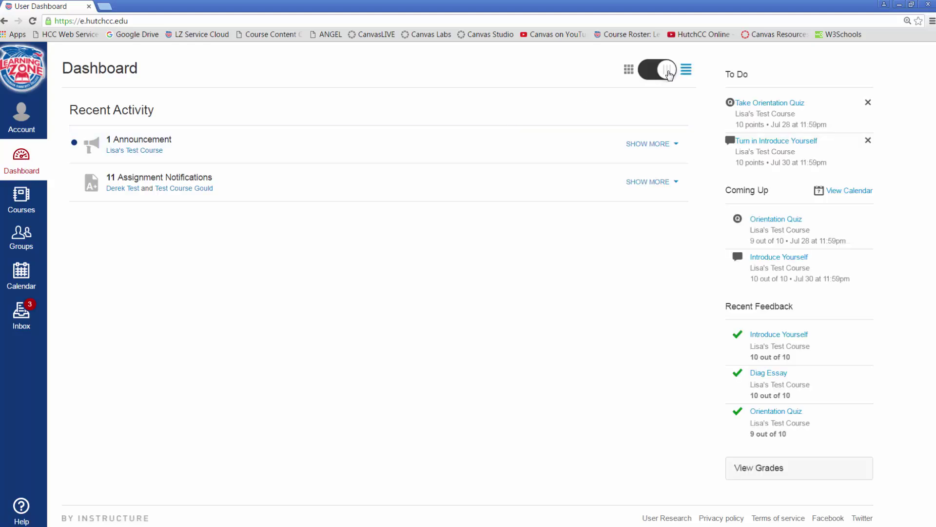
Step: Switch the dashboard to Card View showing the favourite courses, then go to the Calendar
left_click(667, 74)
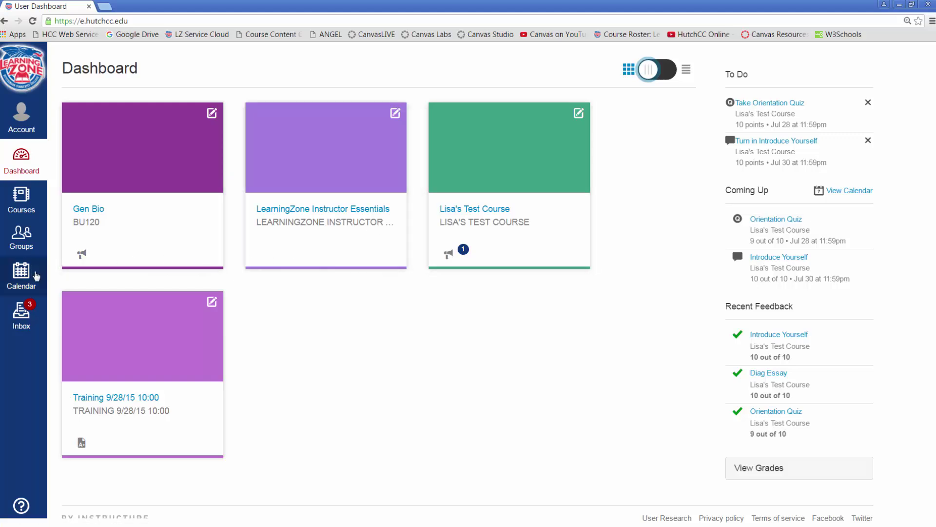
left_click(28, 276)
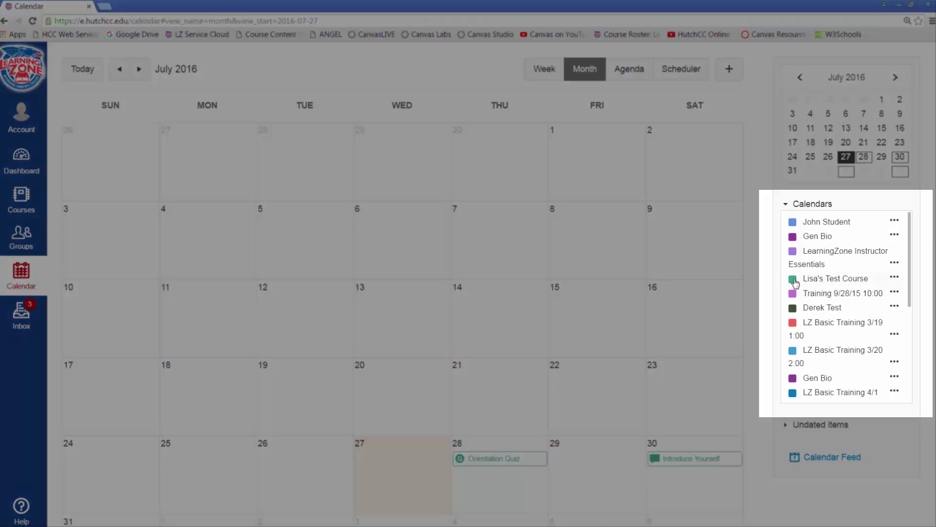
Step: Toggle course calendars off and back on, leaving Training 9/28/15 10:00 hidden
left_click(793, 279)
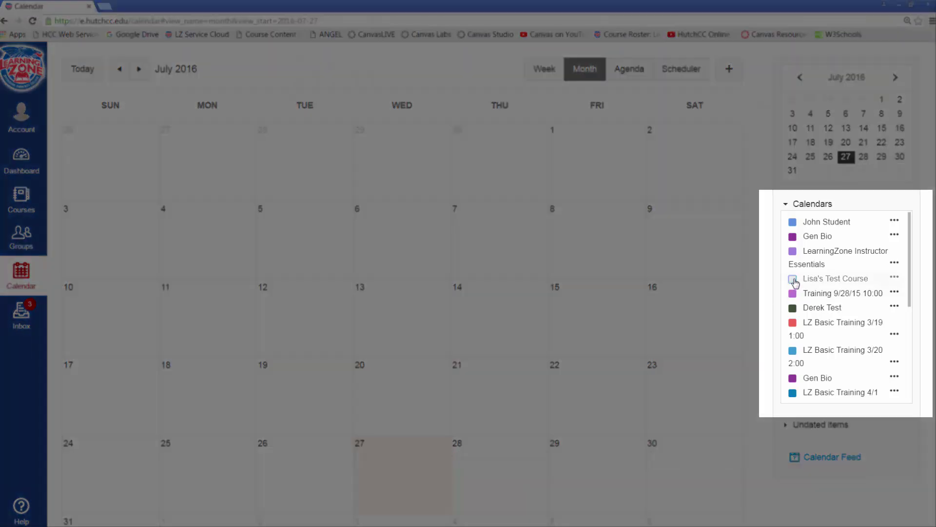
left_click(793, 293)
left_click(793, 307)
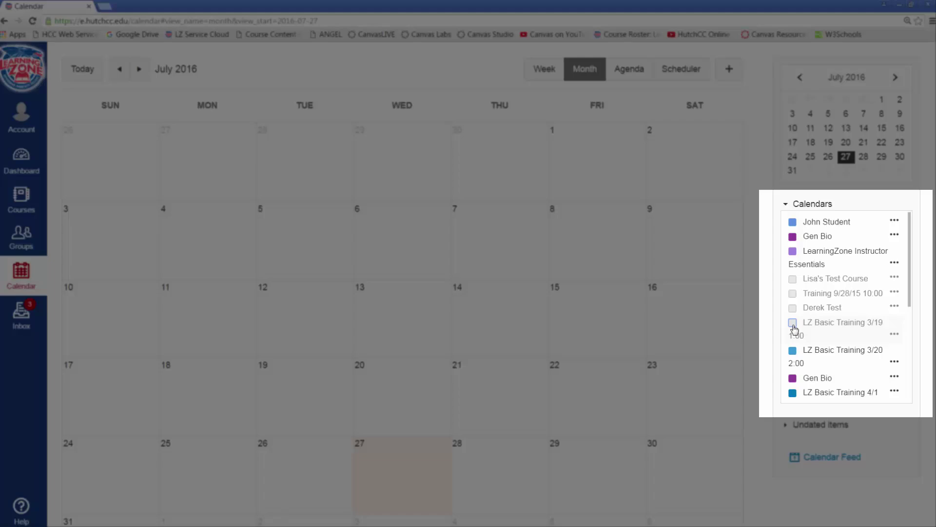
left_click(793, 323)
left_click(794, 307)
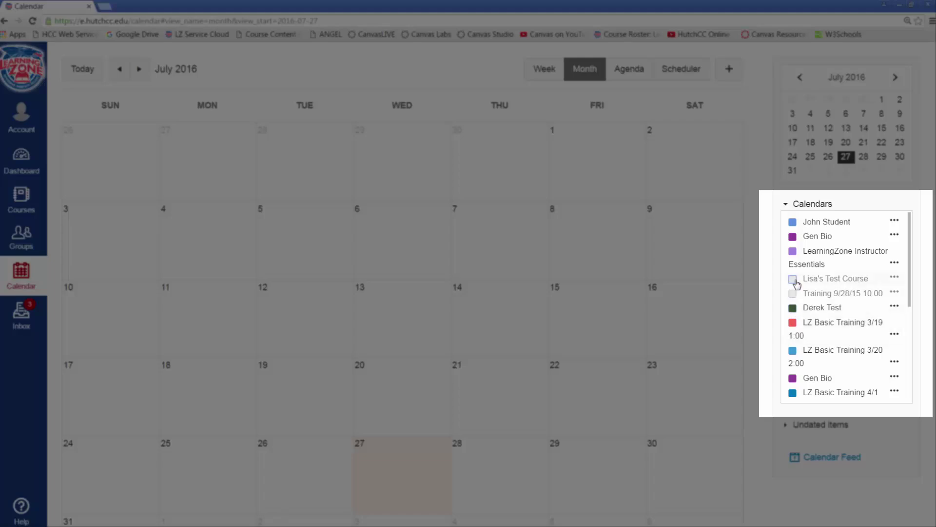
left_click(794, 279)
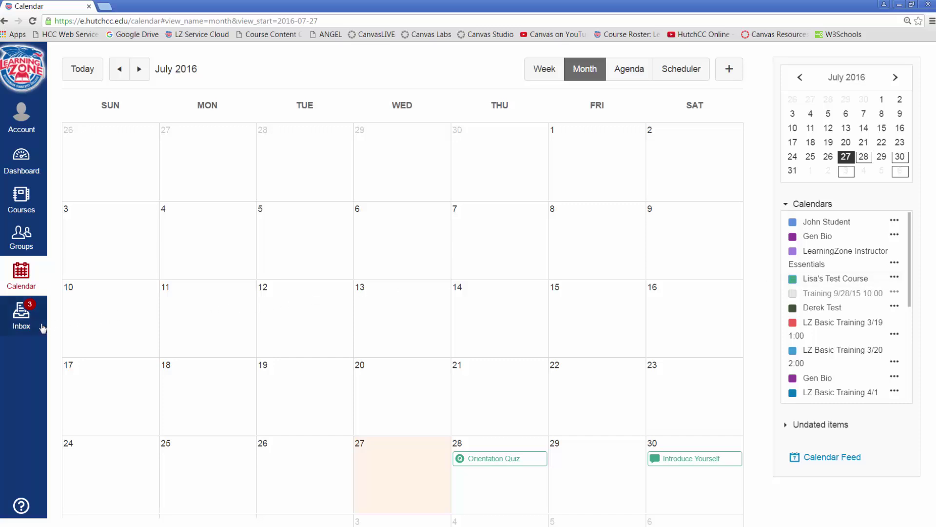
Step: Go to the conversations Inbox
left_click(26, 322)
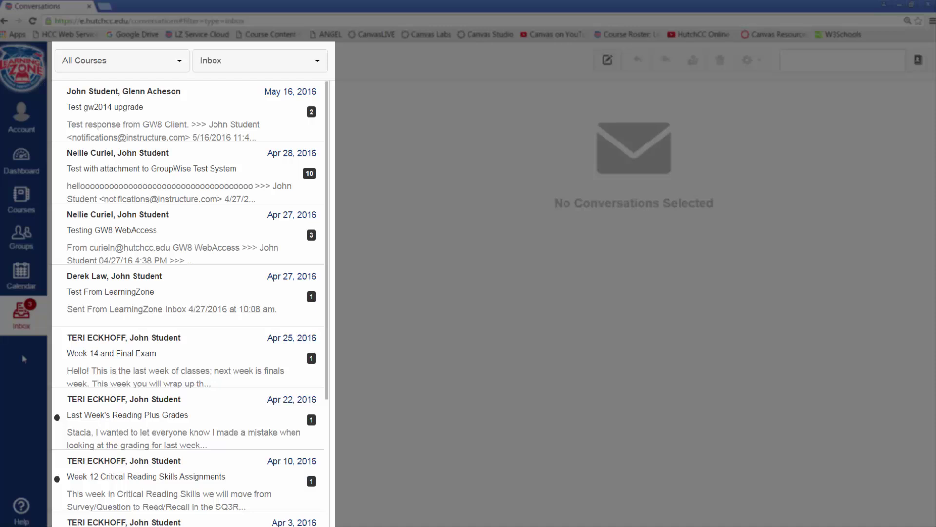
left_click(126, 64)
left_click(126, 65)
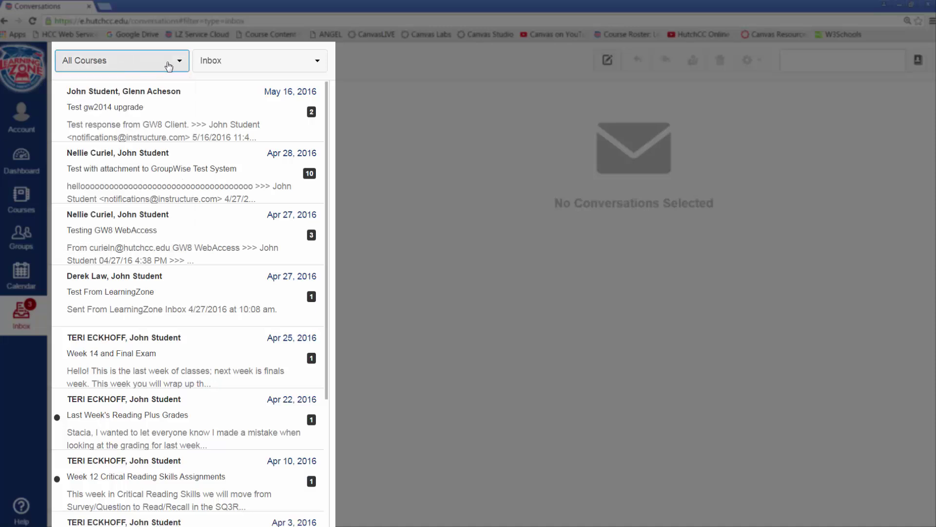
left_click(254, 72)
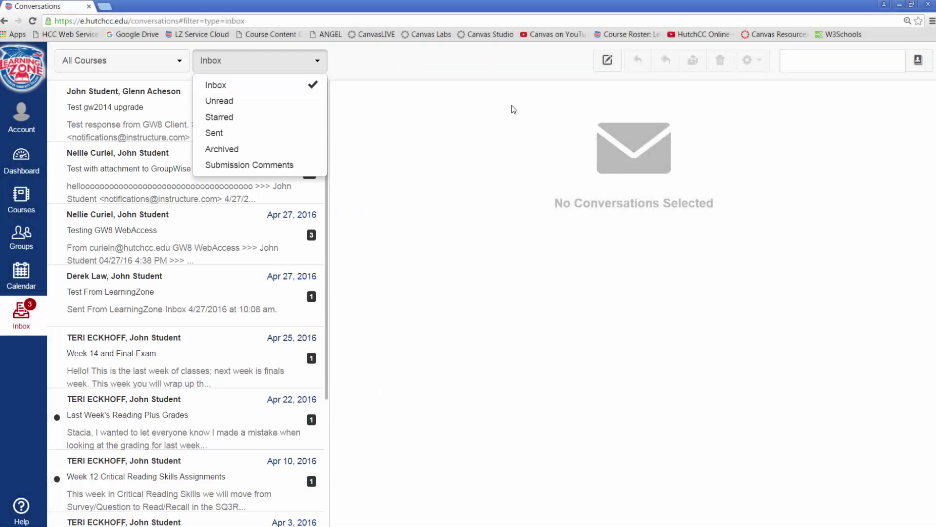
left_click(513, 105)
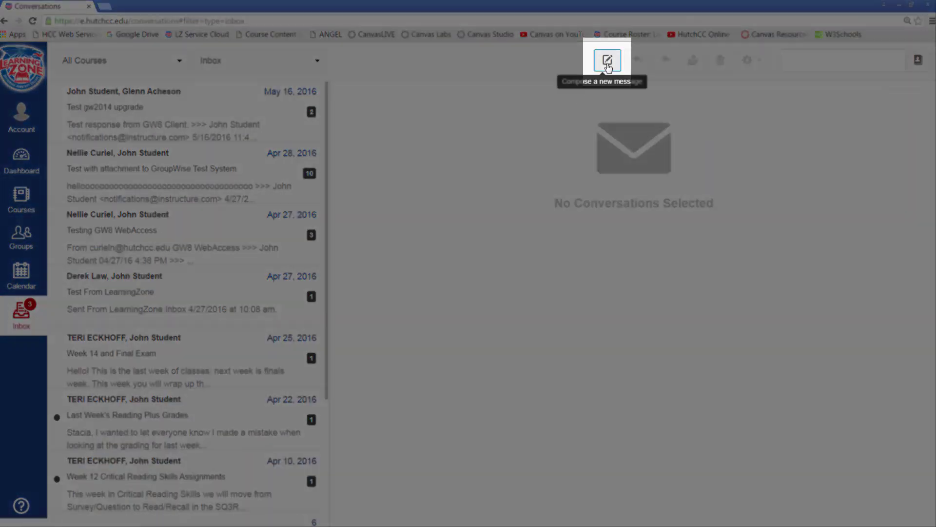
Step: Start a new message in Lisa's Test Course and add the suggested person as recipient
left_click(608, 63)
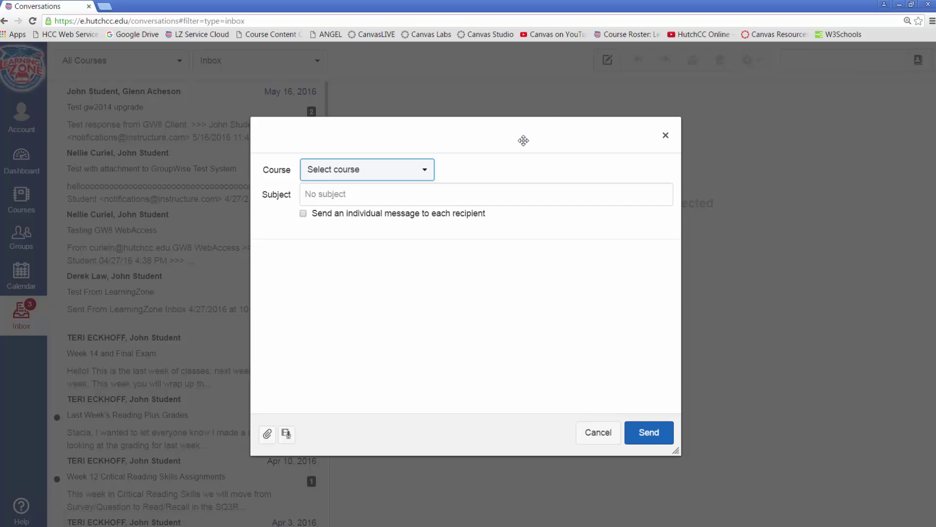
left_click(430, 173)
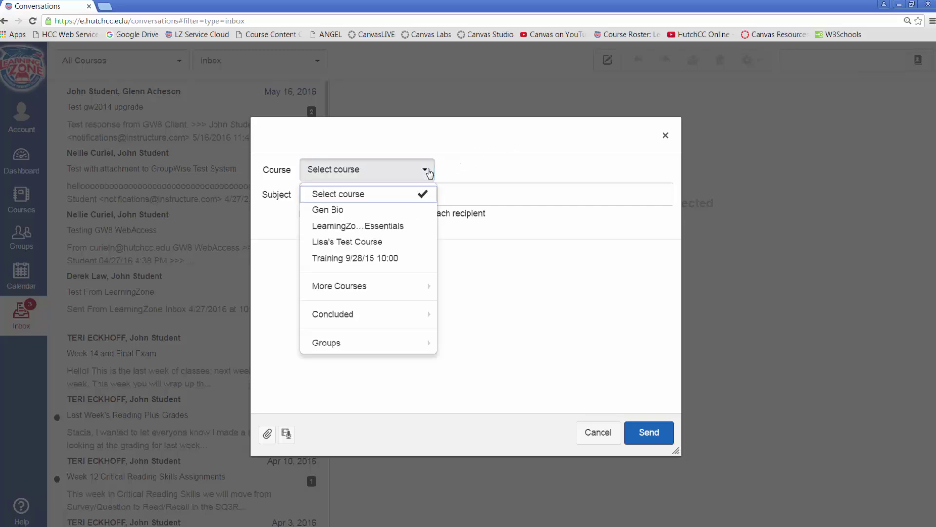
left_click(377, 242)
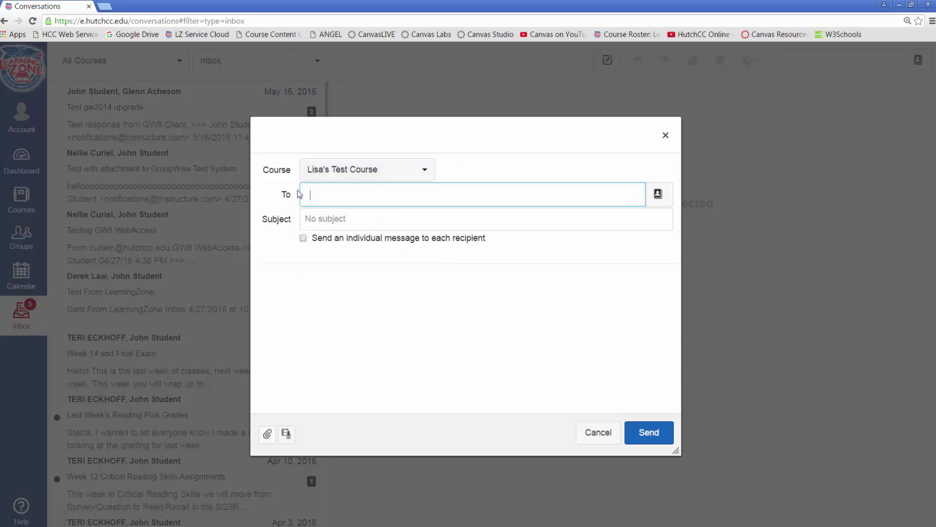
type("lisa p")
left_click(322, 214)
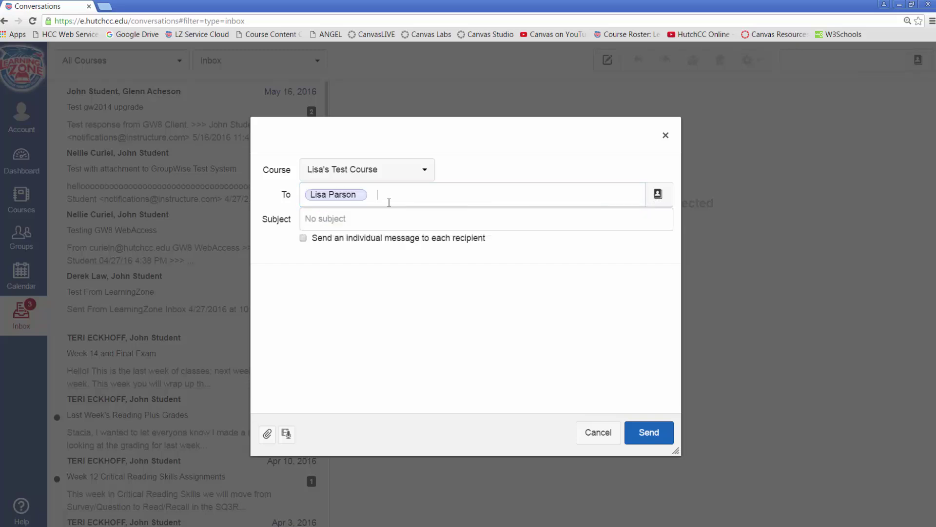
Step: Visit the Subject and body fields, then close the compose window unsent
left_click(365, 218)
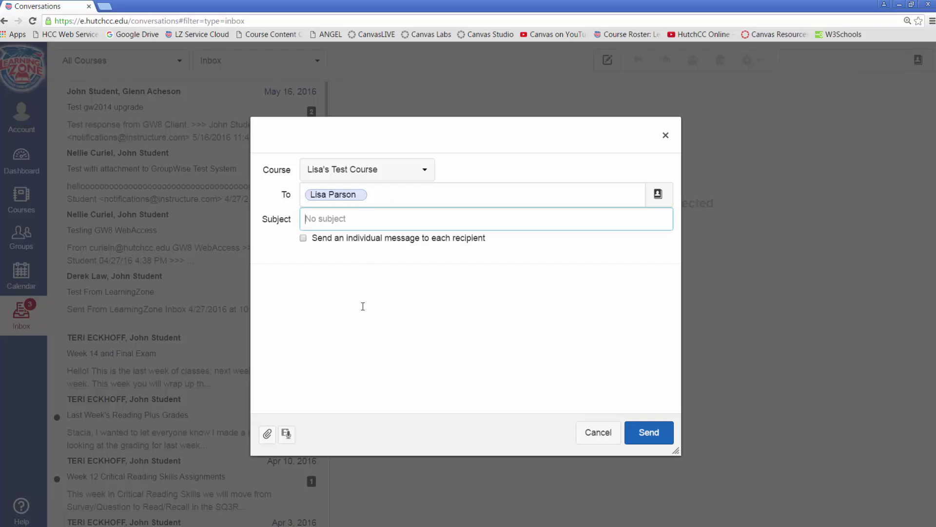
left_click(351, 283)
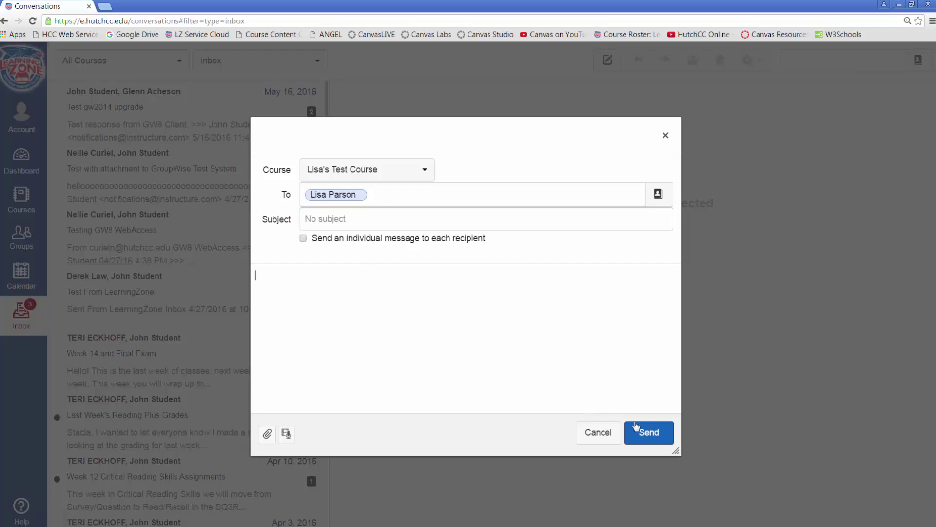
left_click(666, 136)
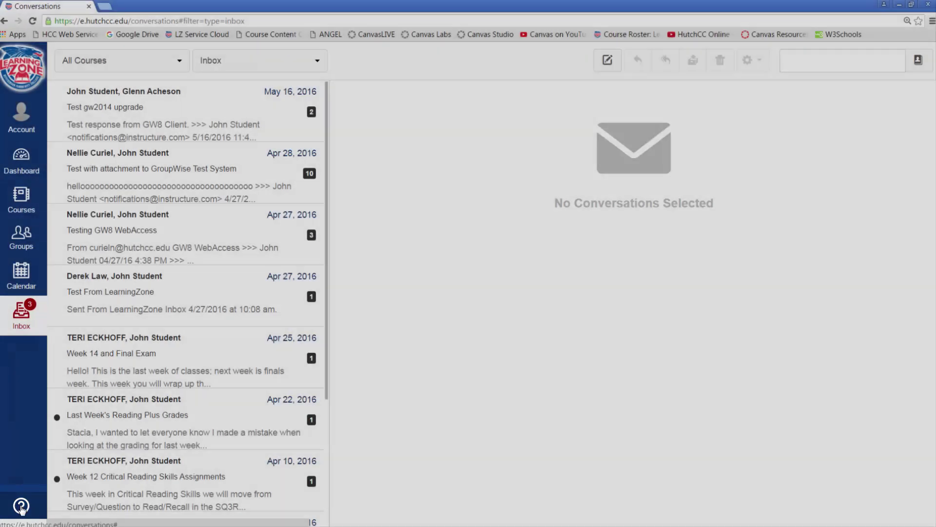
Step: Bring up Help, preview the Ask Your Instructor a Question form, and go back to the help choices
left_click(25, 502)
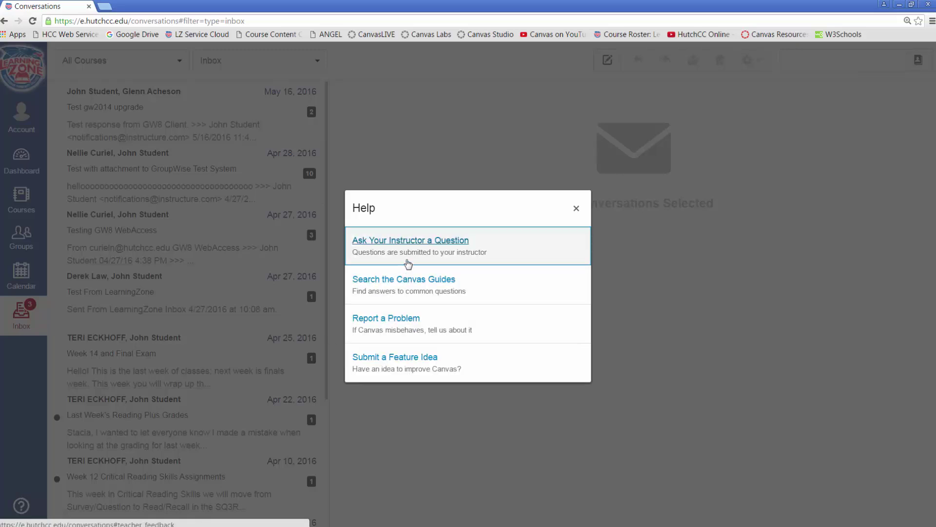
left_click(419, 249)
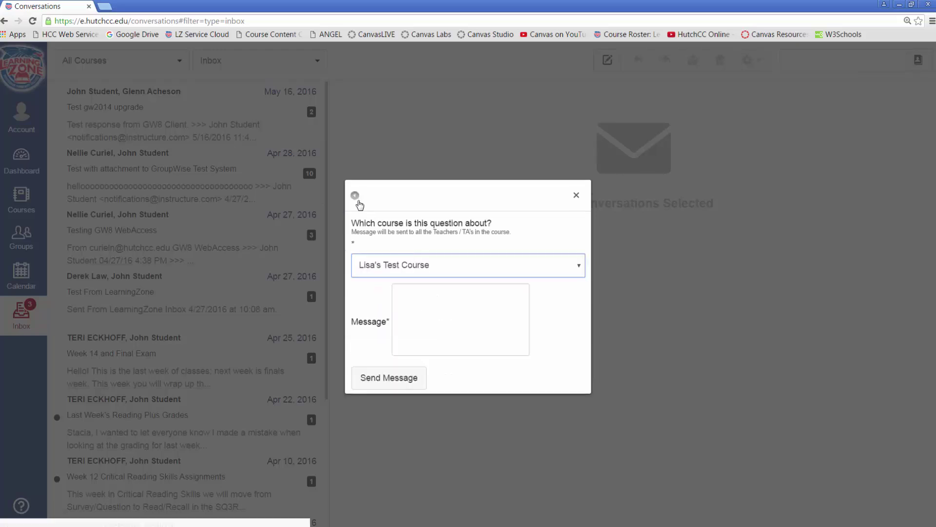
left_click(355, 198)
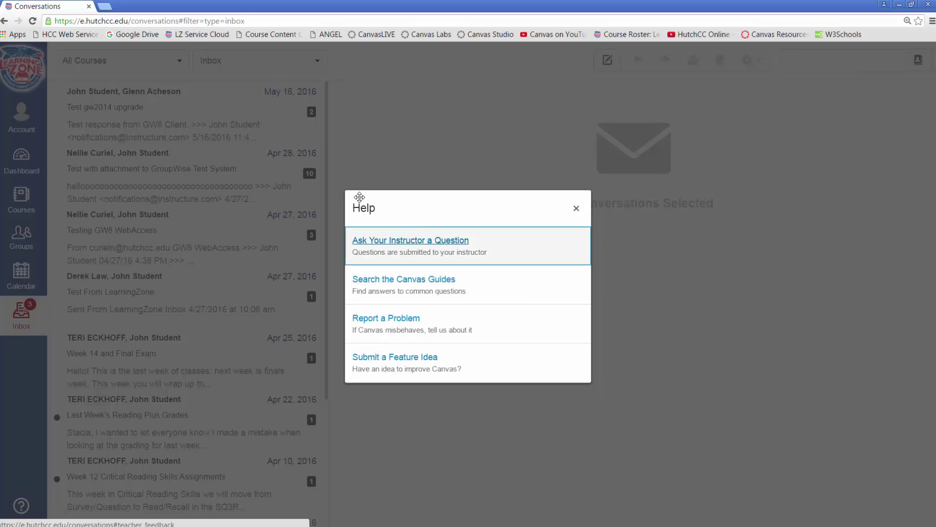
Step: Review the Report a Problem ticket form, its Description field and 'How is this affecting you?' urgency choices without picking one
left_click(413, 323)
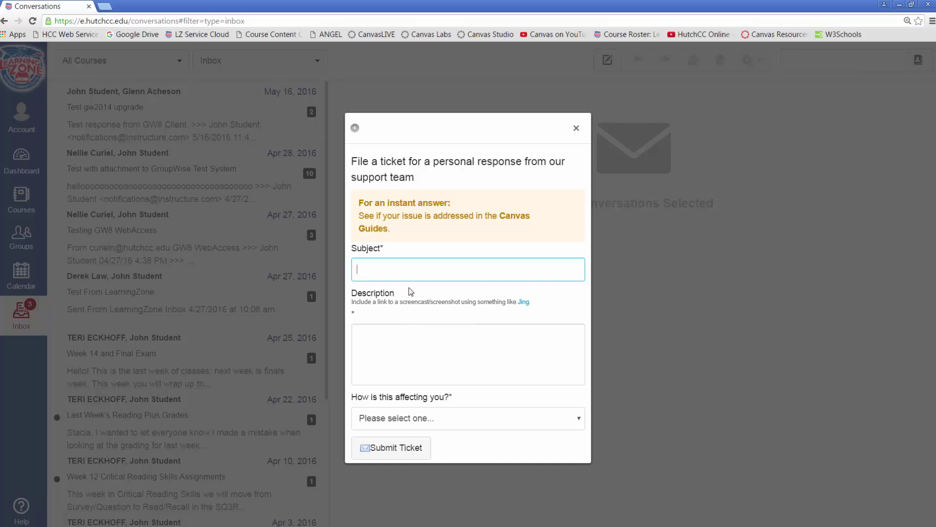
left_click(393, 336)
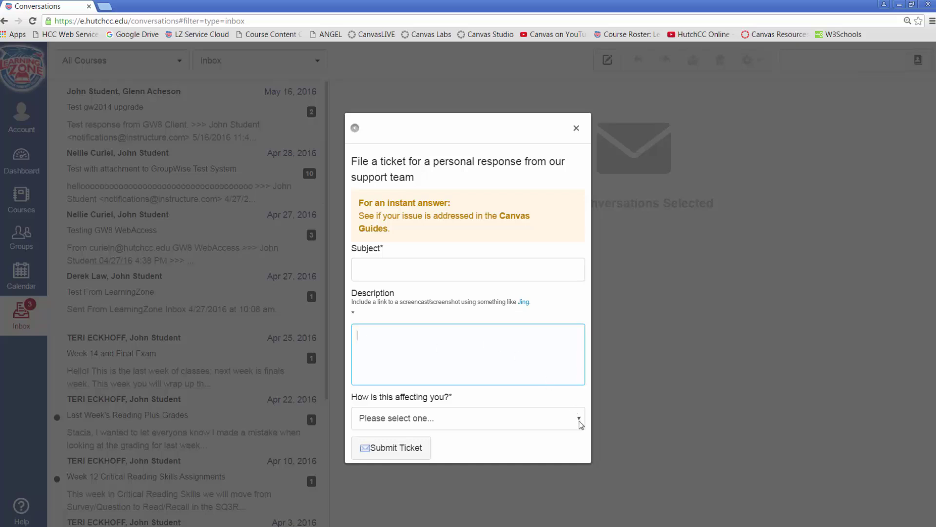
left_click(579, 421)
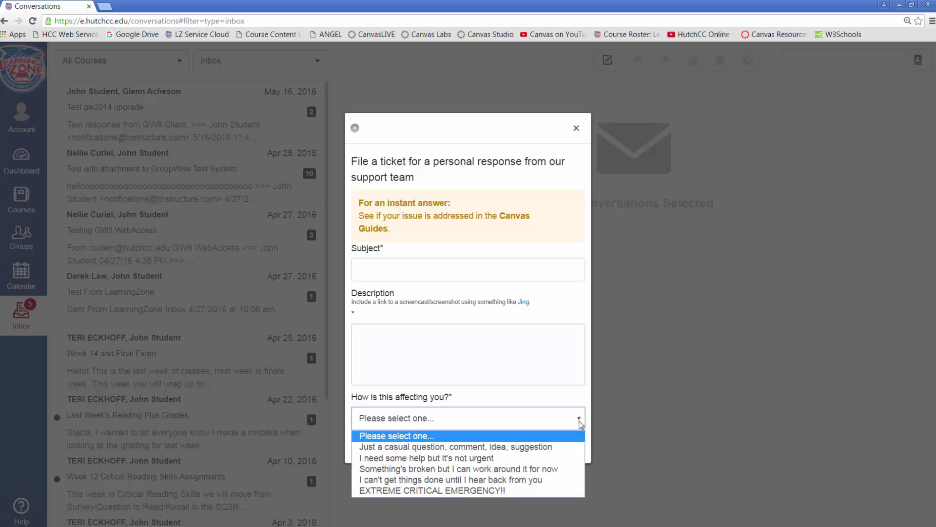
left_click(580, 422)
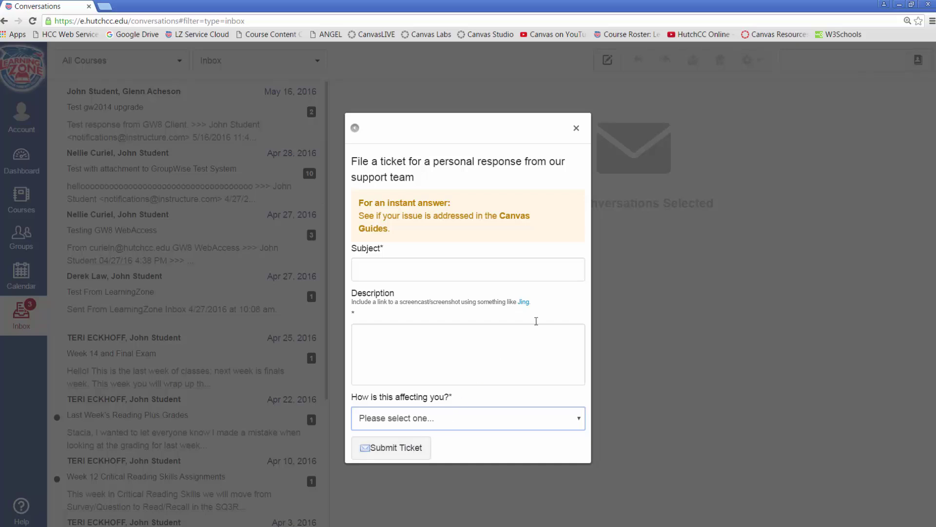
Step: Dismiss the ticket form and go via the Dashboard into Lisa's Test Course
left_click(576, 128)
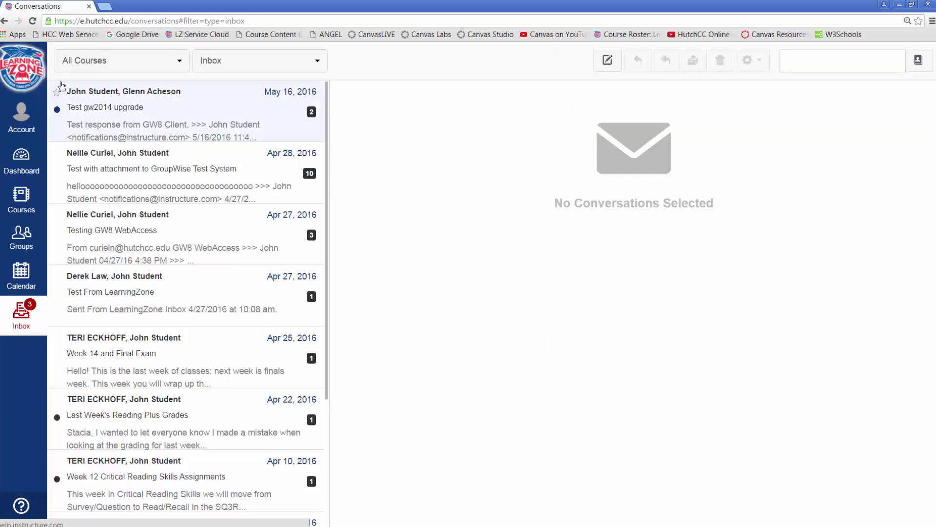
left_click(41, 81)
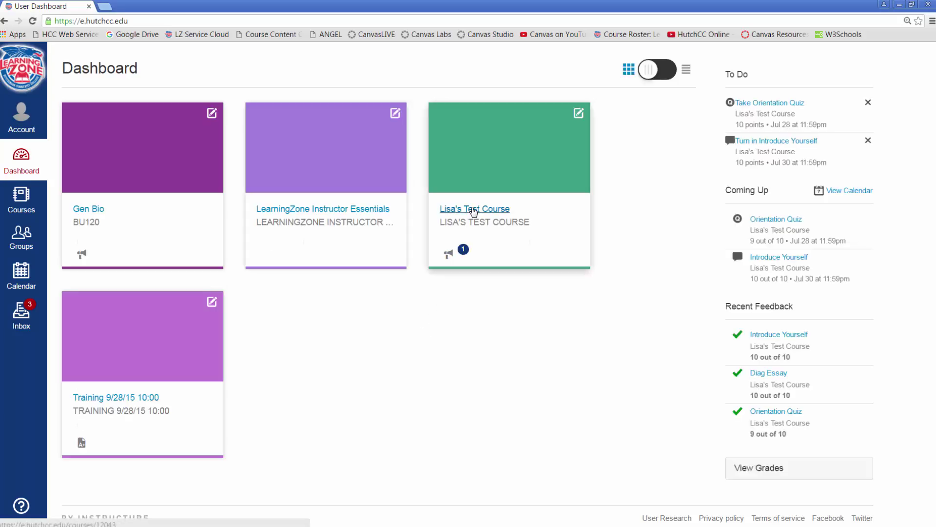
left_click(473, 210)
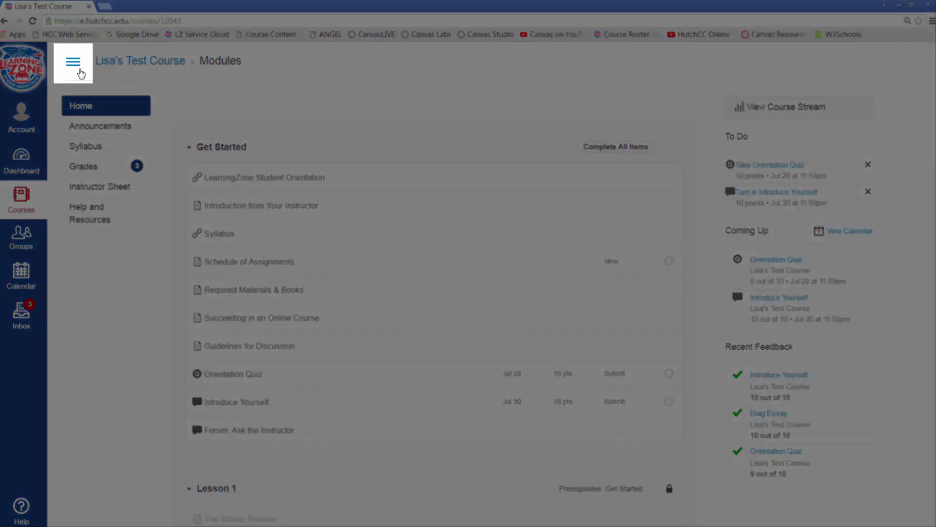
Step: Collapse and restore the course navigation menu
left_click(73, 69)
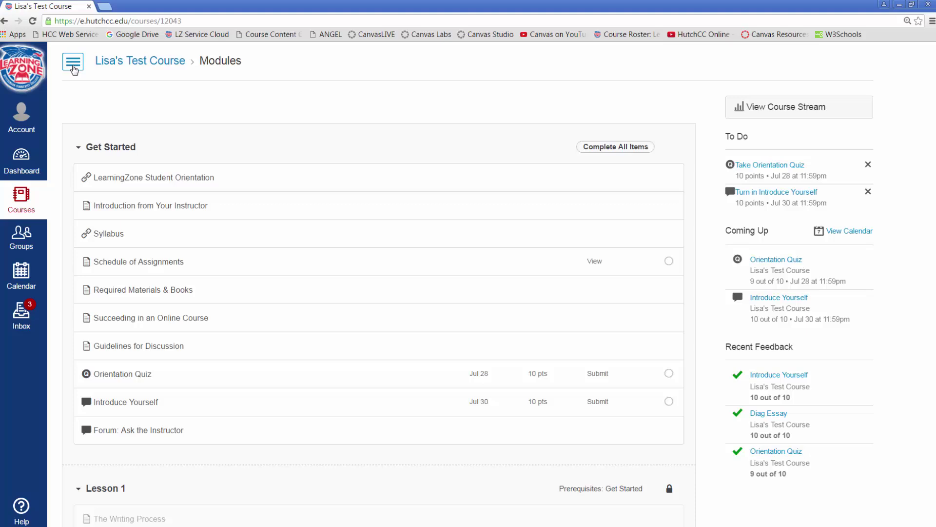
left_click(73, 68)
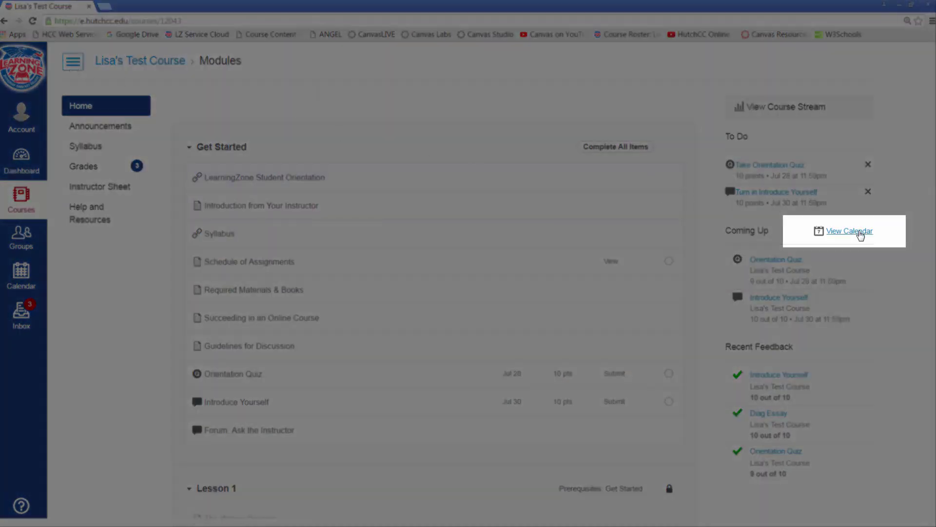
Step: On the course calendar, also show Instructor Essentials, Gen Bio and Training events, then return to the Modules page
left_click(861, 235)
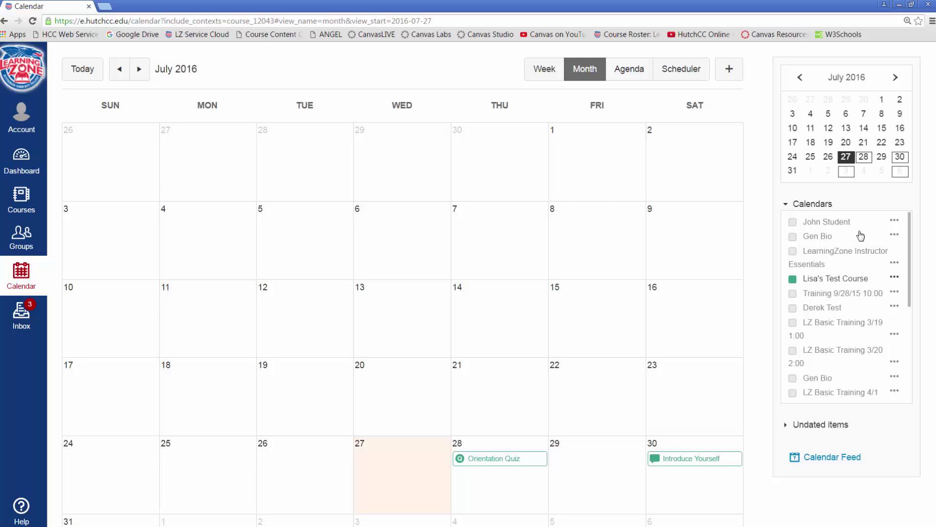
left_click(793, 251)
left_click(793, 293)
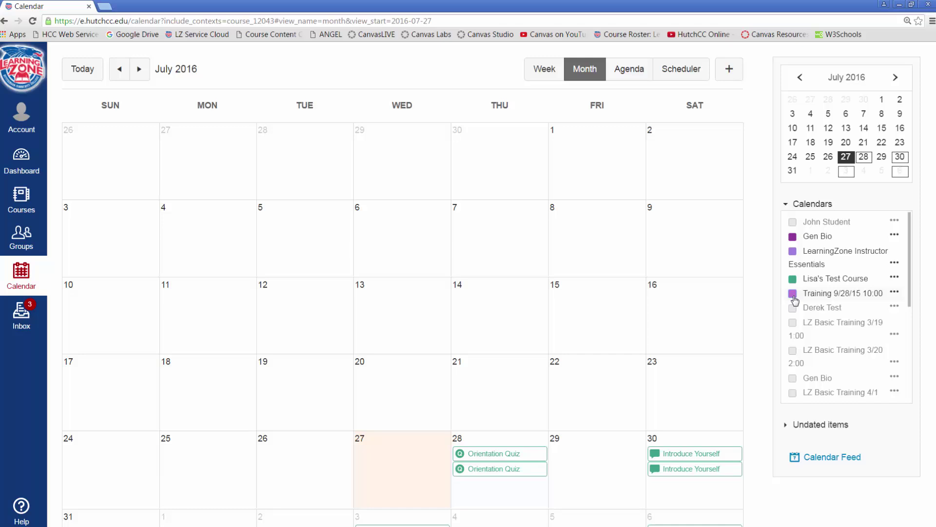
left_click(839, 285)
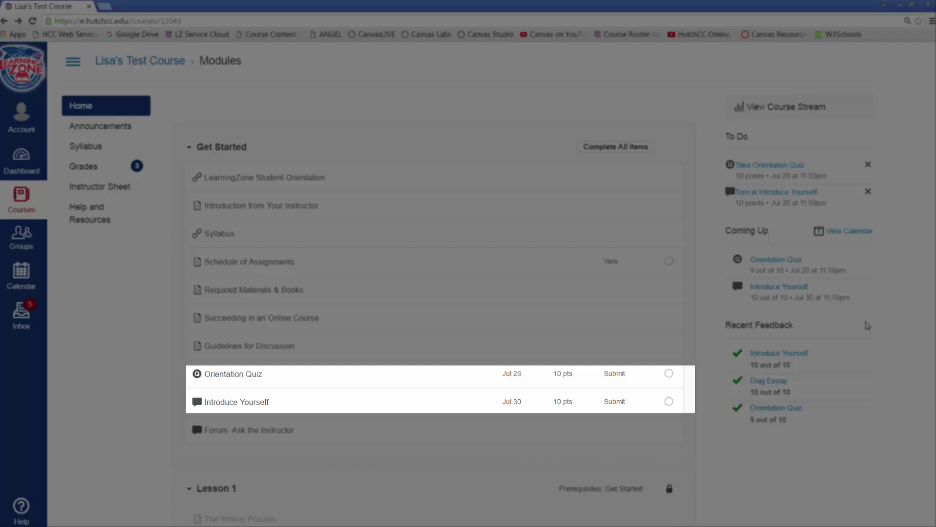
scroll(898, 338, "down", 1)
scroll(899, 339, "down", 1)
scroll(899, 339, "down", 1)
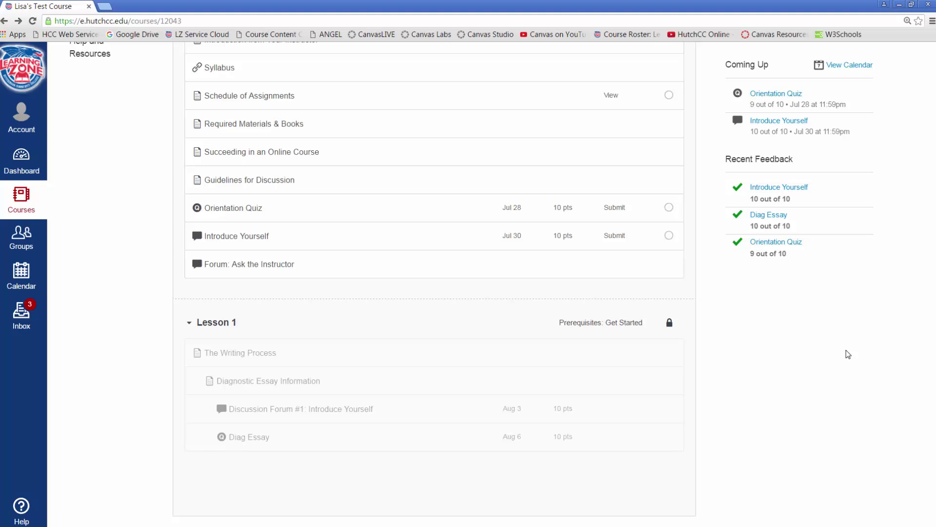
scroll(847, 354, "up", 1)
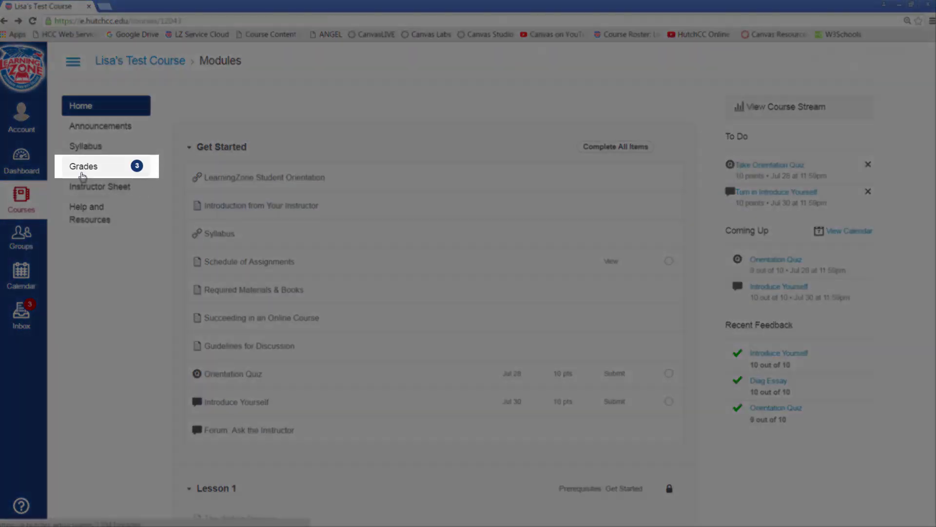
Step: In Grades, try what-if scores of 7 then 9 for Discussion Forum #1, then revert to the actual score
left_click(82, 175)
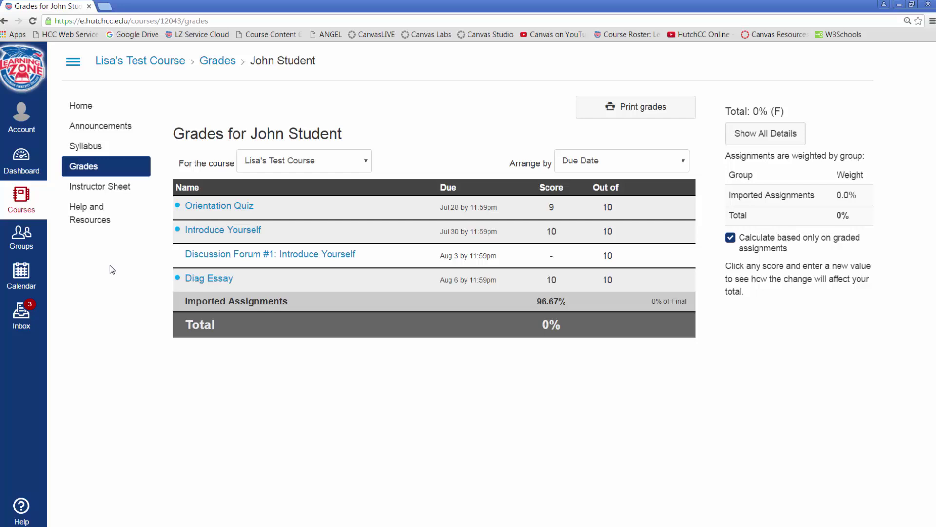
left_click(553, 261)
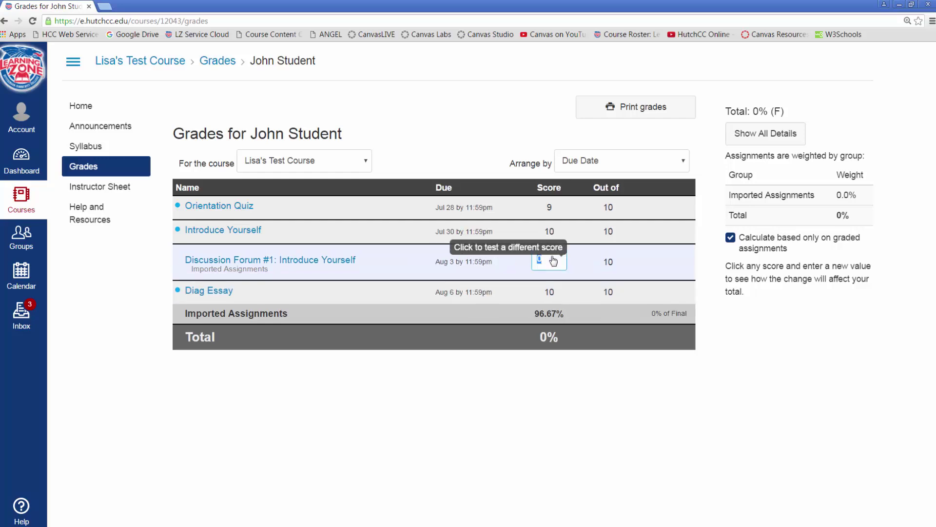
type("7")
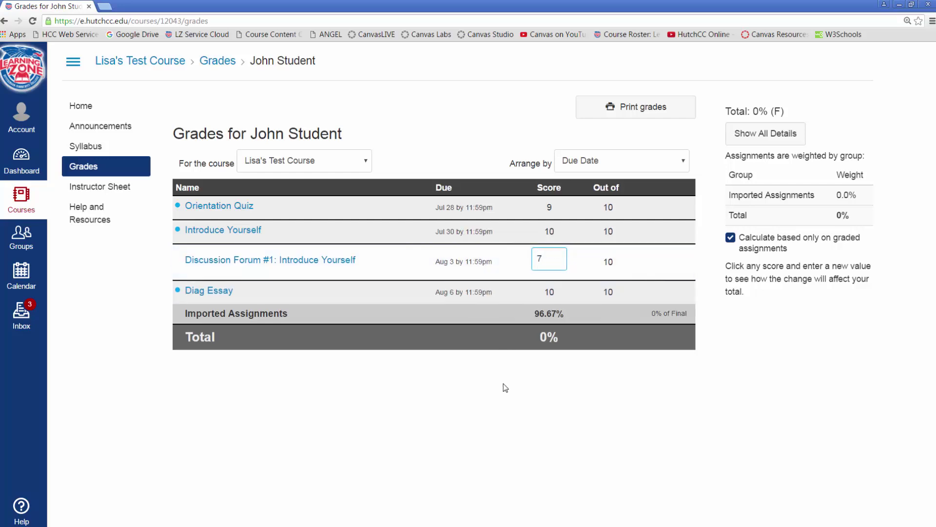
key("Return")
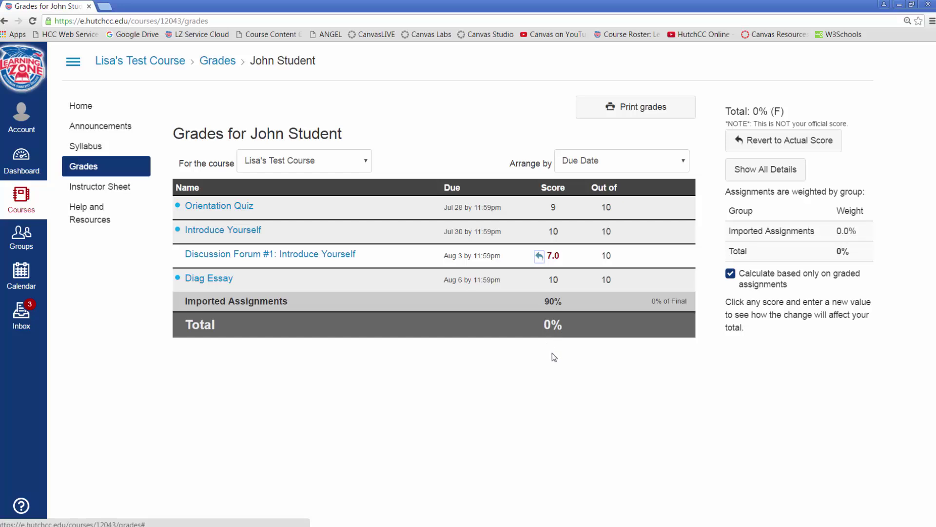
left_click(549, 261)
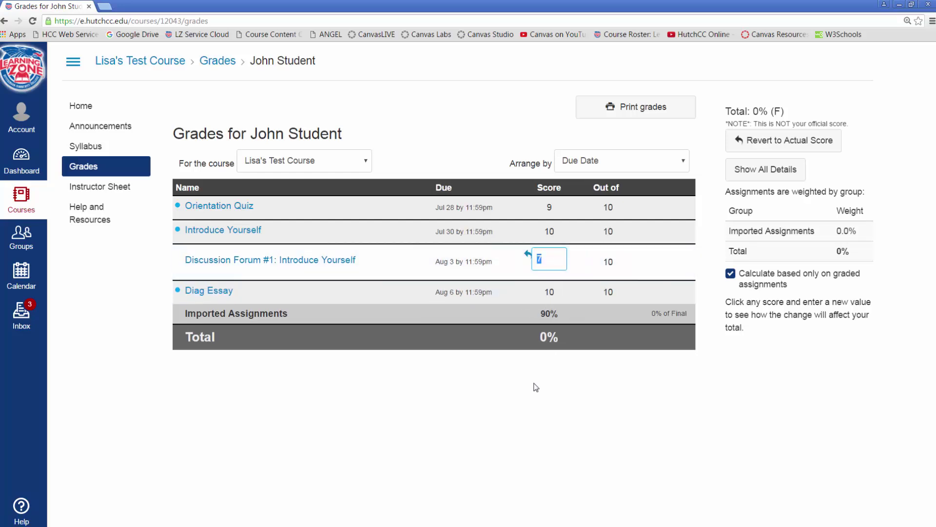
type("9")
key("Return")
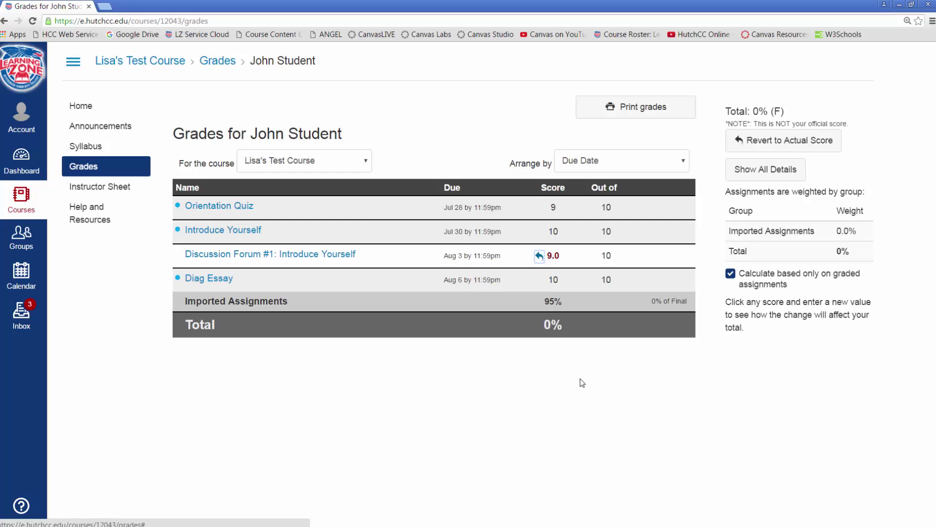
left_click(539, 255)
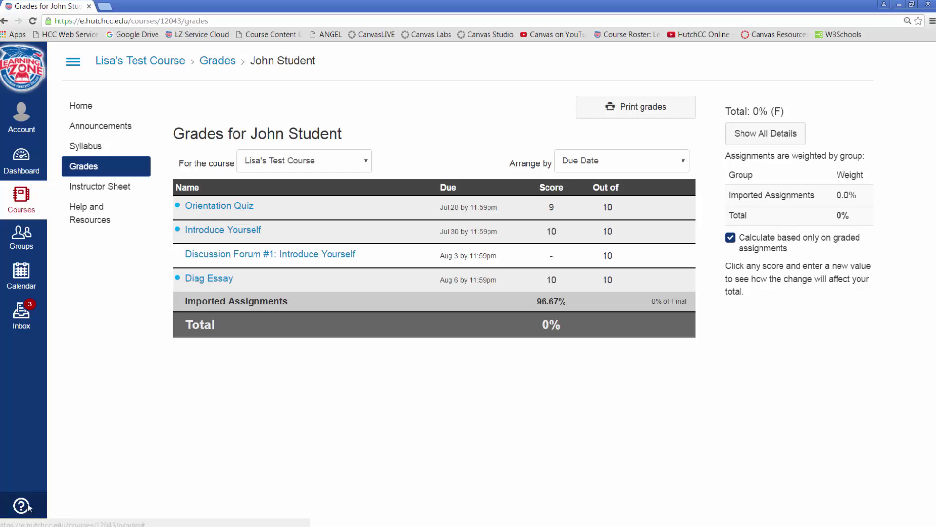
Step: Bring up the Help dialog over the grades page
left_click(22, 506)
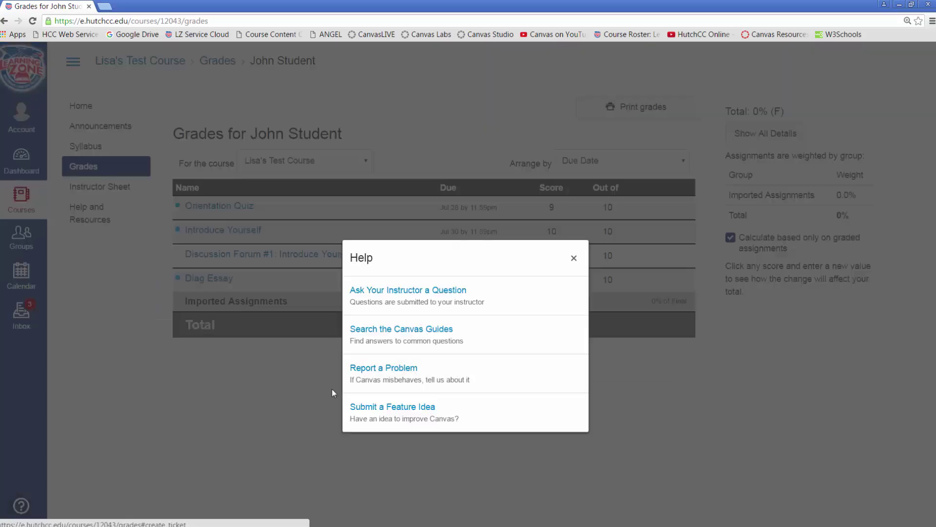